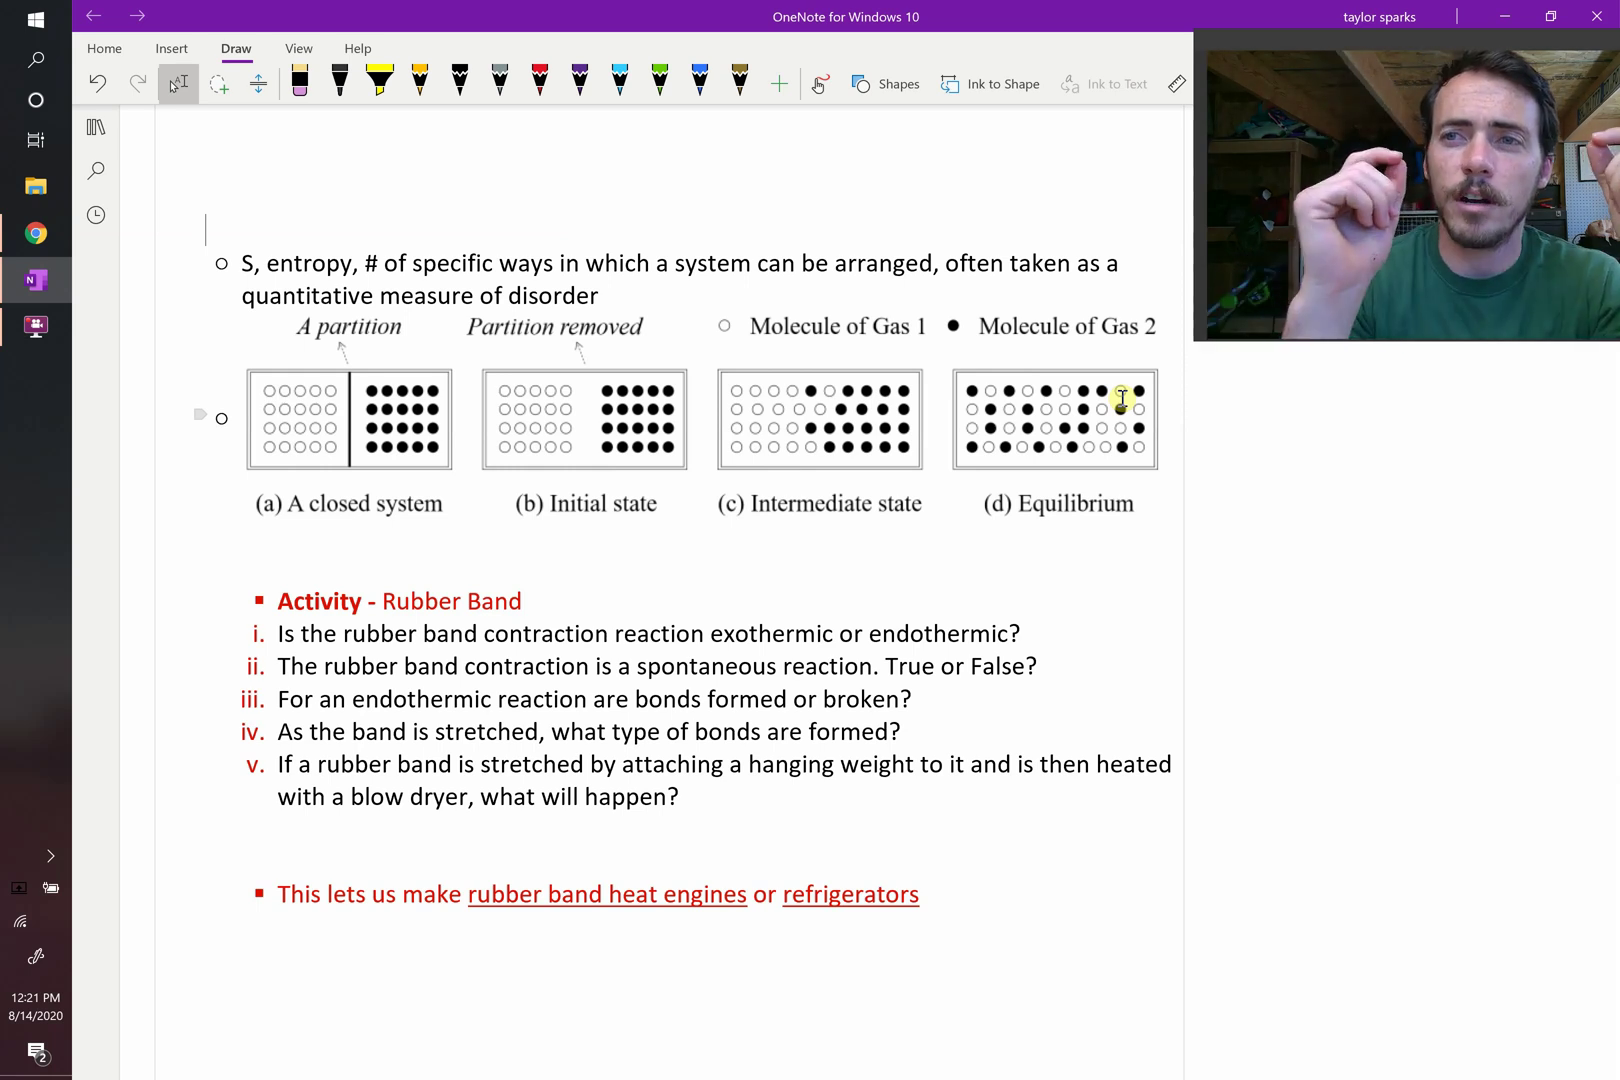
pyautogui.click(1122, 400)
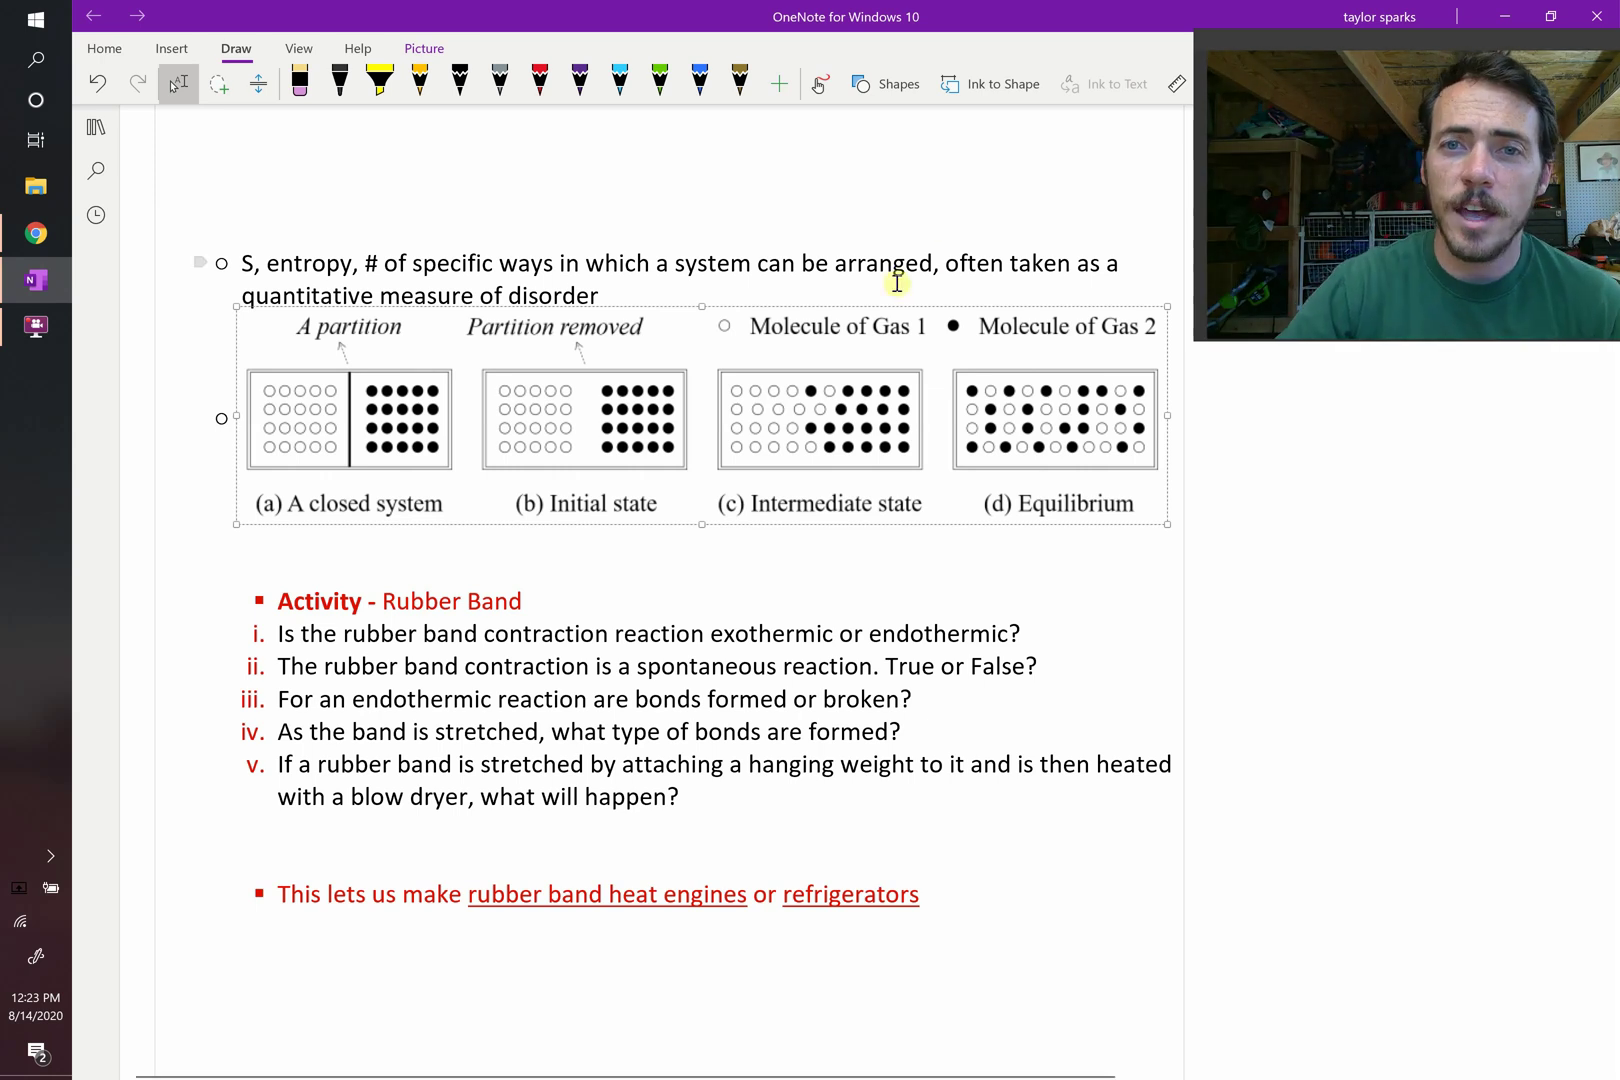
pyautogui.scroll(2, 897, 283)
pyautogui.scroll(7, 897, 283)
pyautogui.scroll(4, 897, 283)
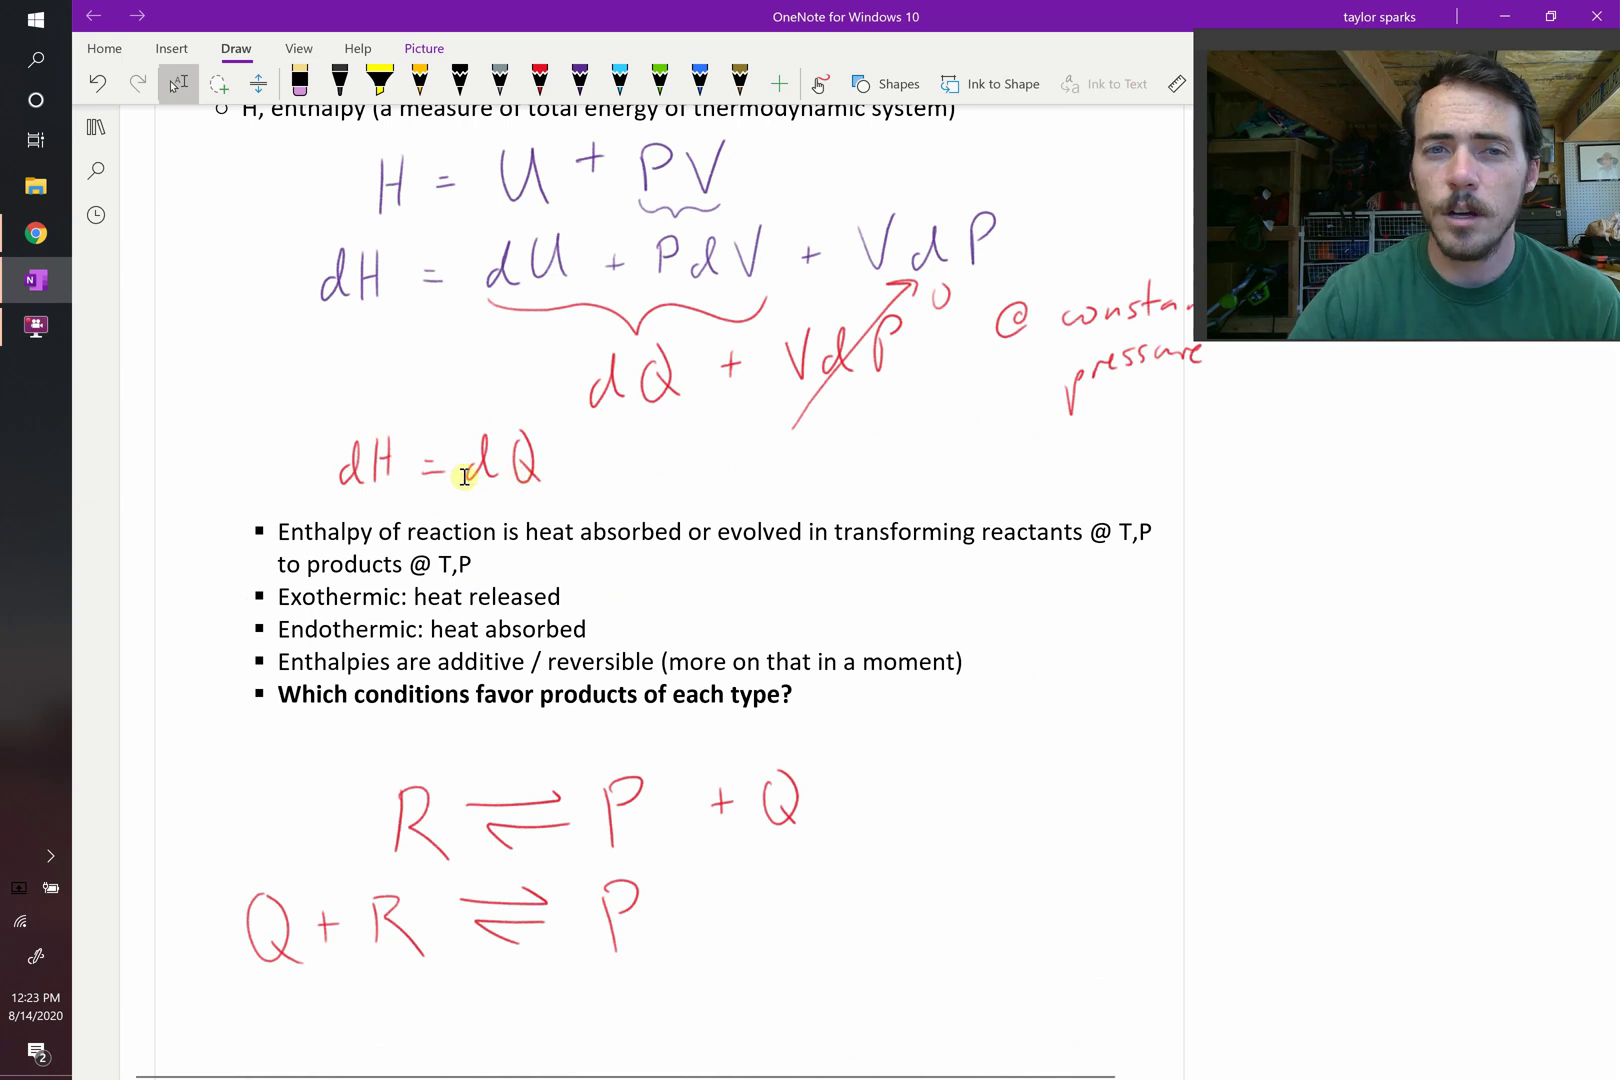
pyautogui.scroll(-13, 470, 481)
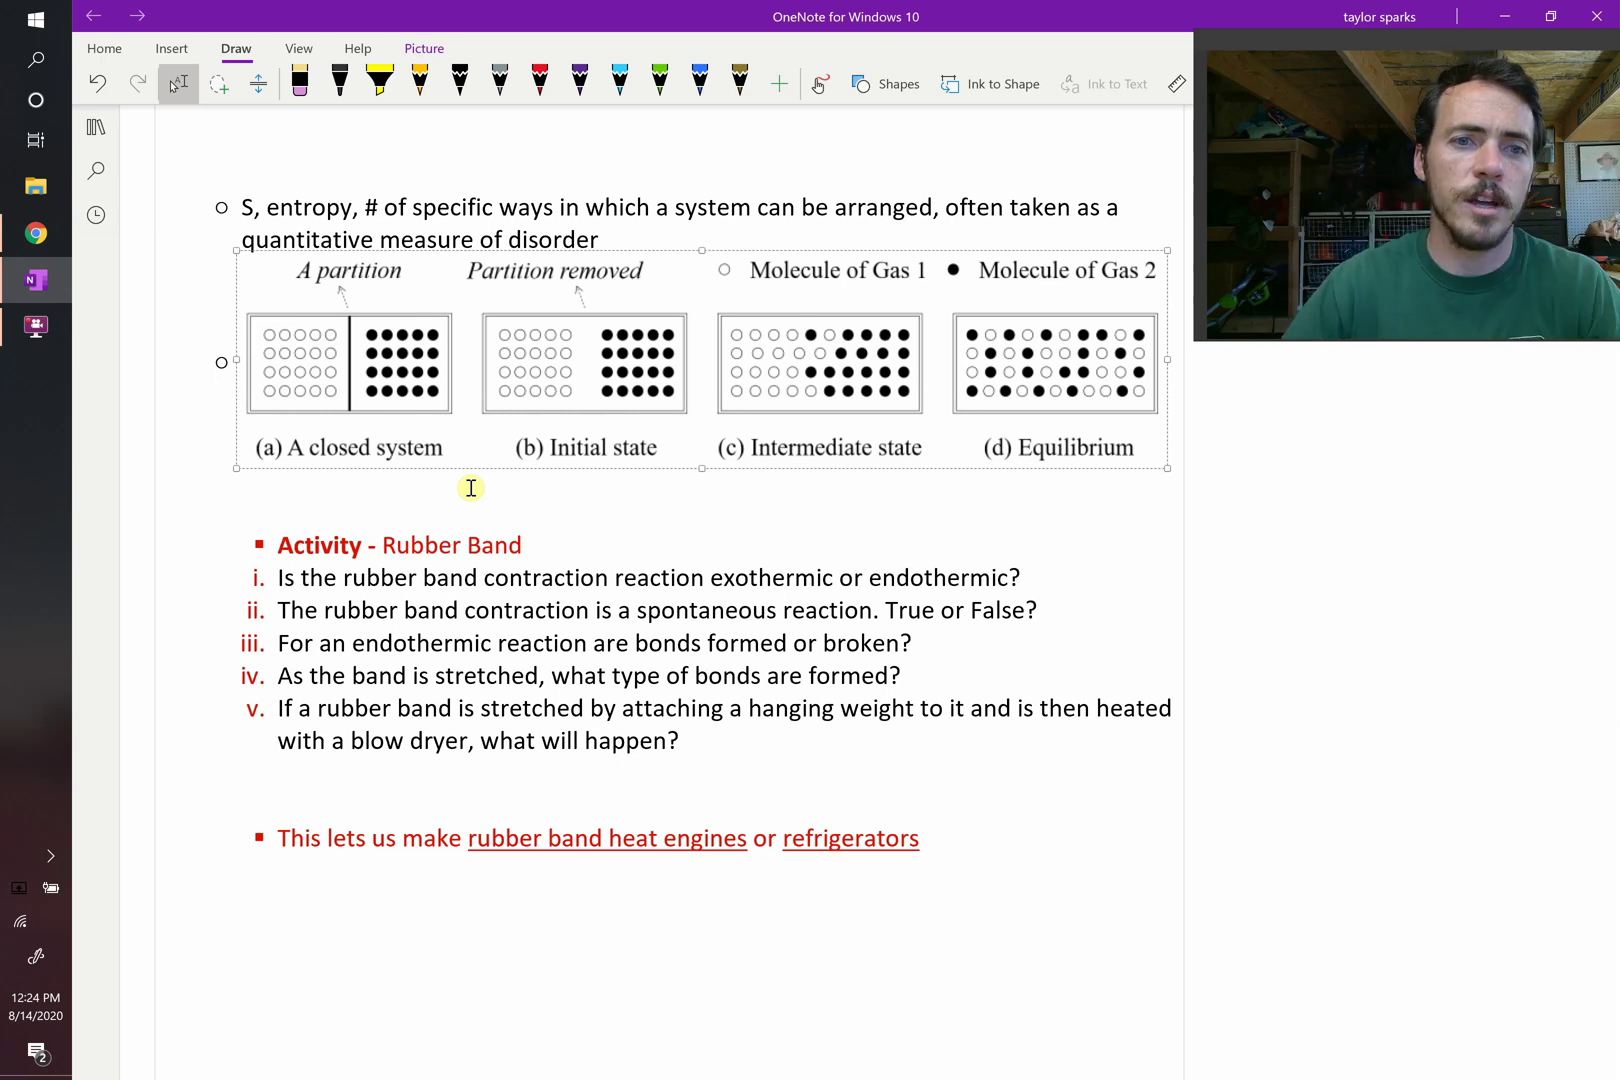
pyautogui.click(471, 577)
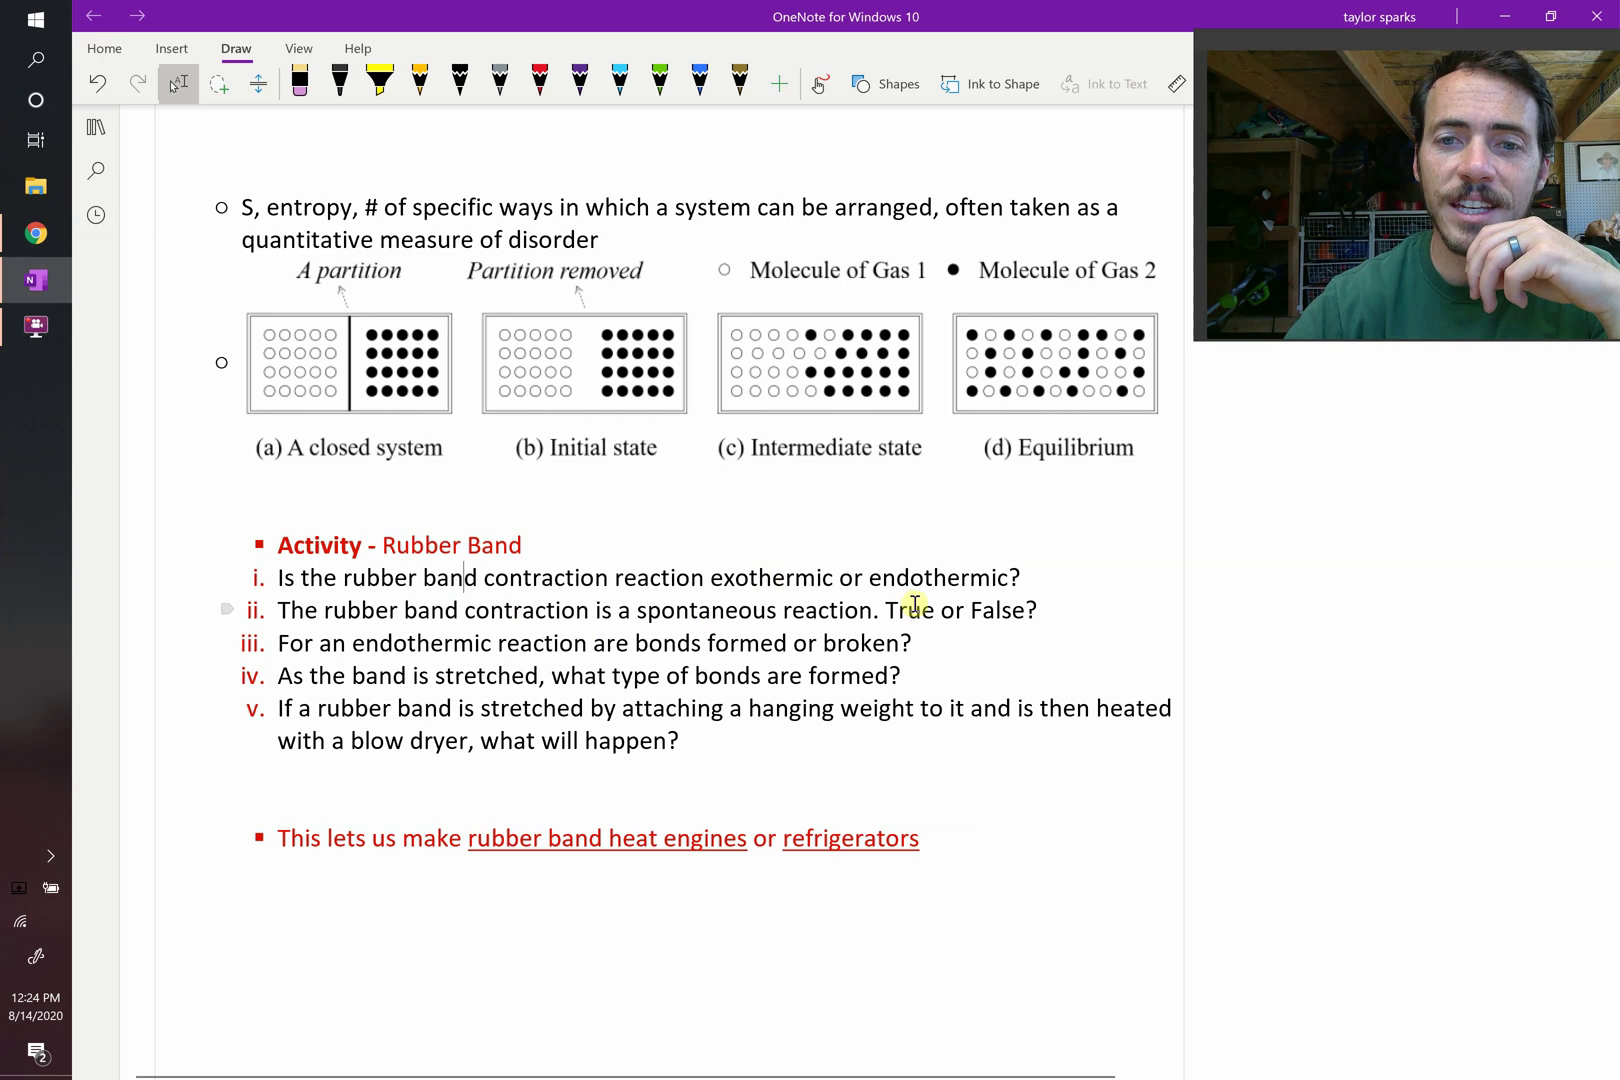
pyautogui.doubleClick(932, 576)
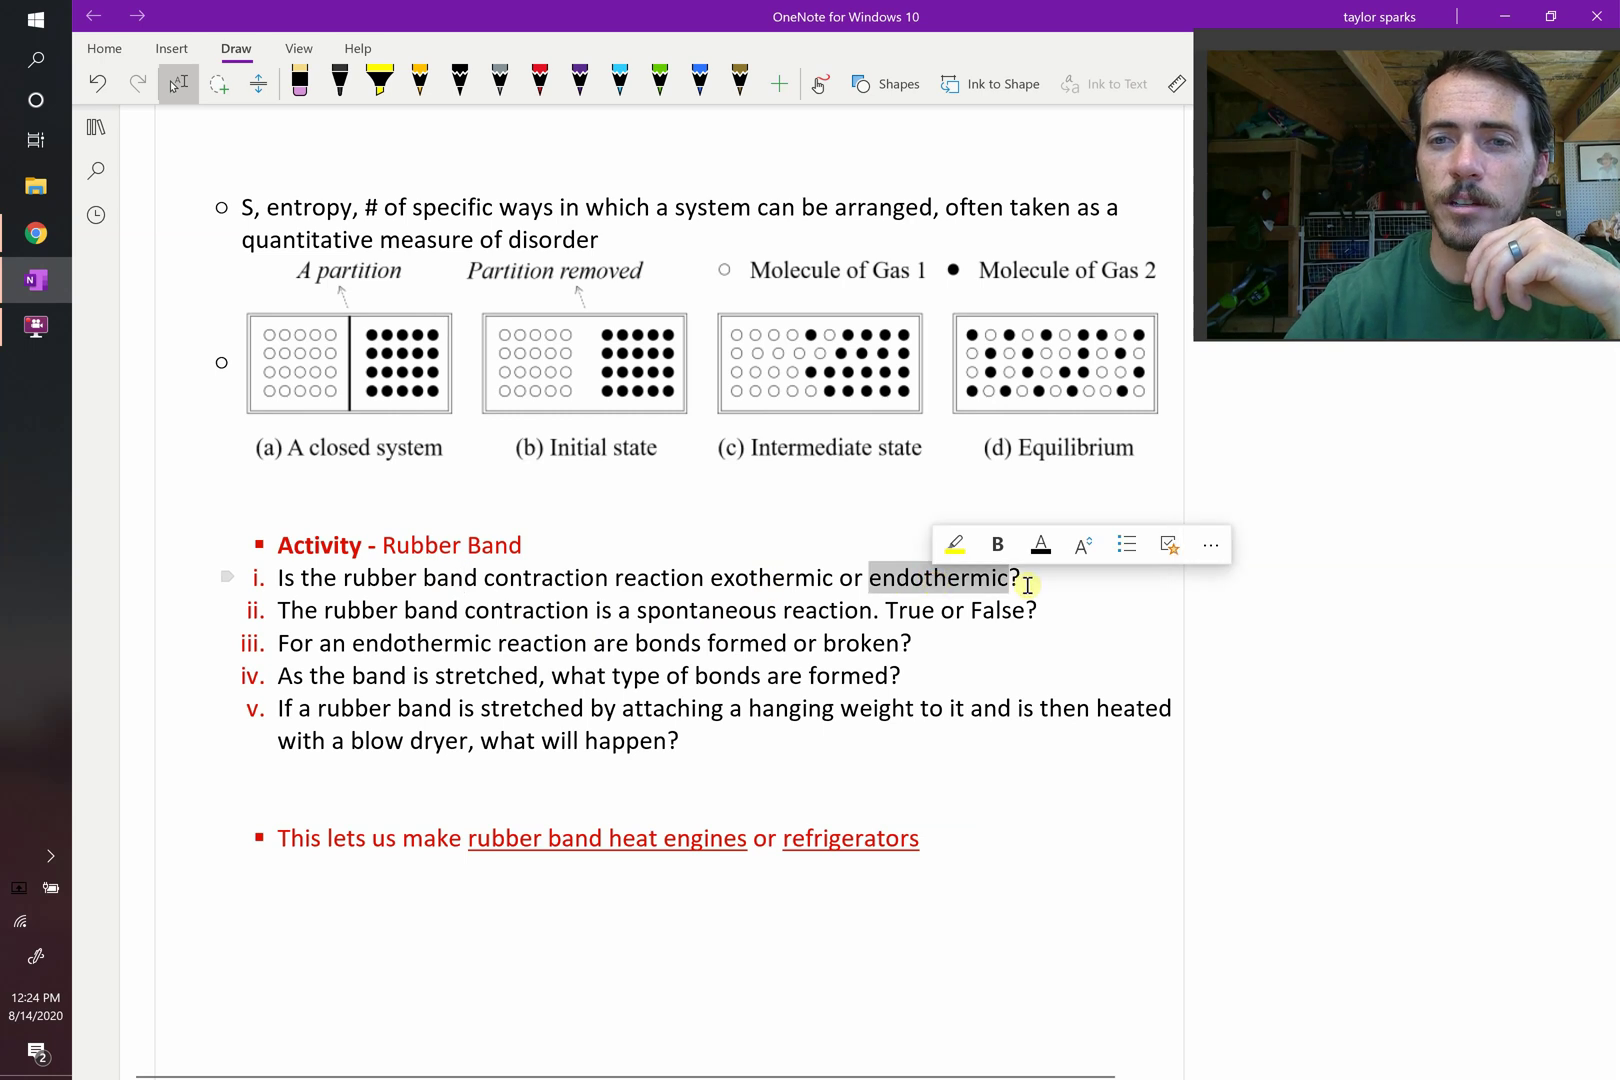
pyautogui.click(1034, 583)
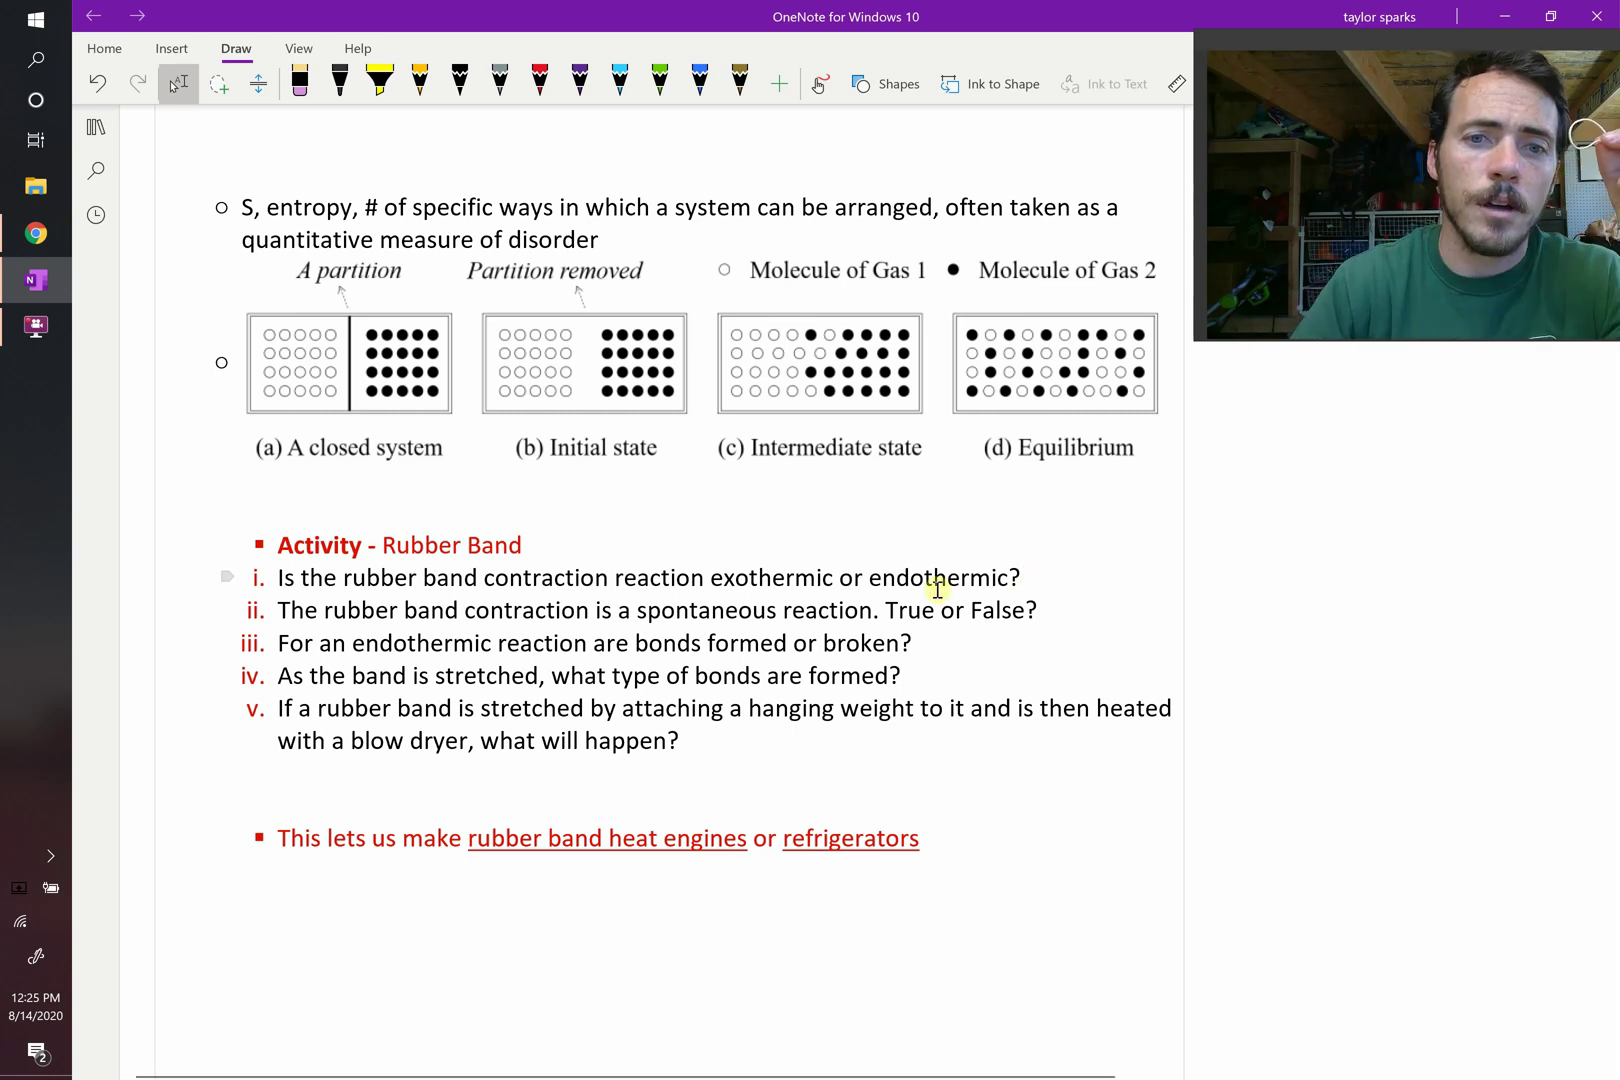
pyautogui.click(400, 643)
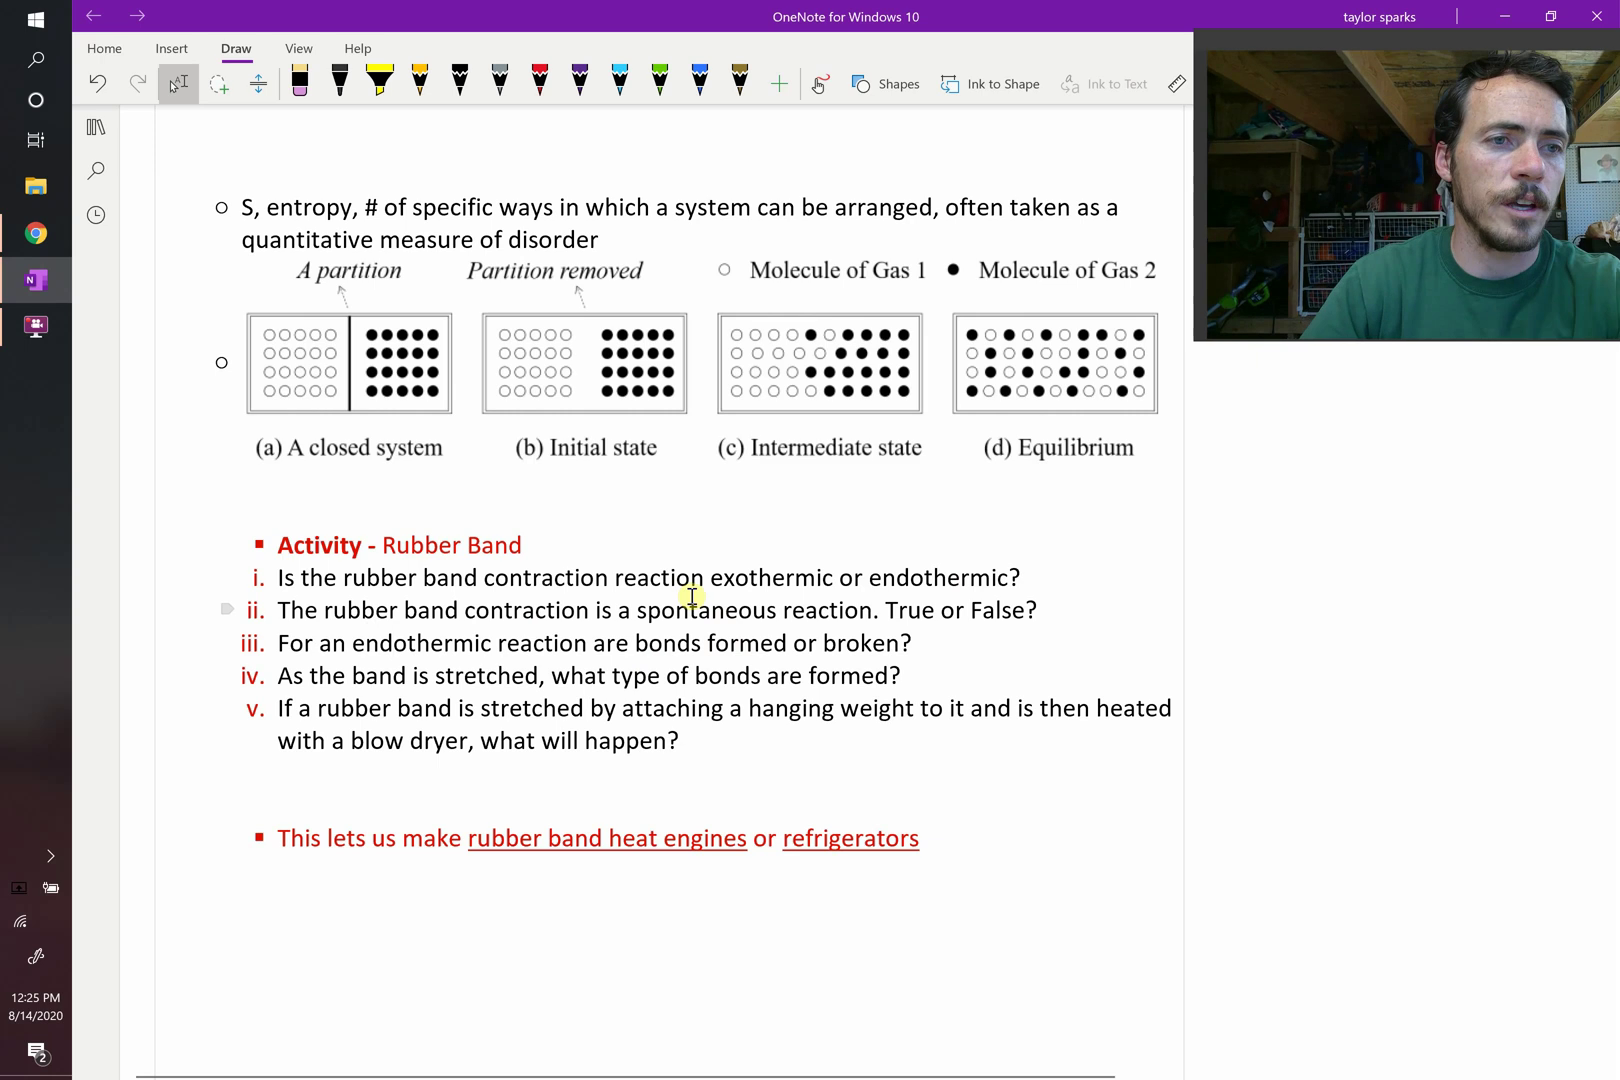
# In red ink, draw vertical and horizontal axes labelled E and r beside the questions.
pyautogui.click(540, 83)
pyautogui.moveTo(1205, 407)
pyautogui.mouseDown()
pyautogui.moveTo(1222, 762)
pyautogui.moveTo(1228, 430)
pyautogui.mouseUp()
pyautogui.moveTo(1218, 582)
pyautogui.mouseDown()
pyautogui.moveTo(1497, 570)
pyautogui.moveTo(1500, 595)
pyautogui.mouseUp()
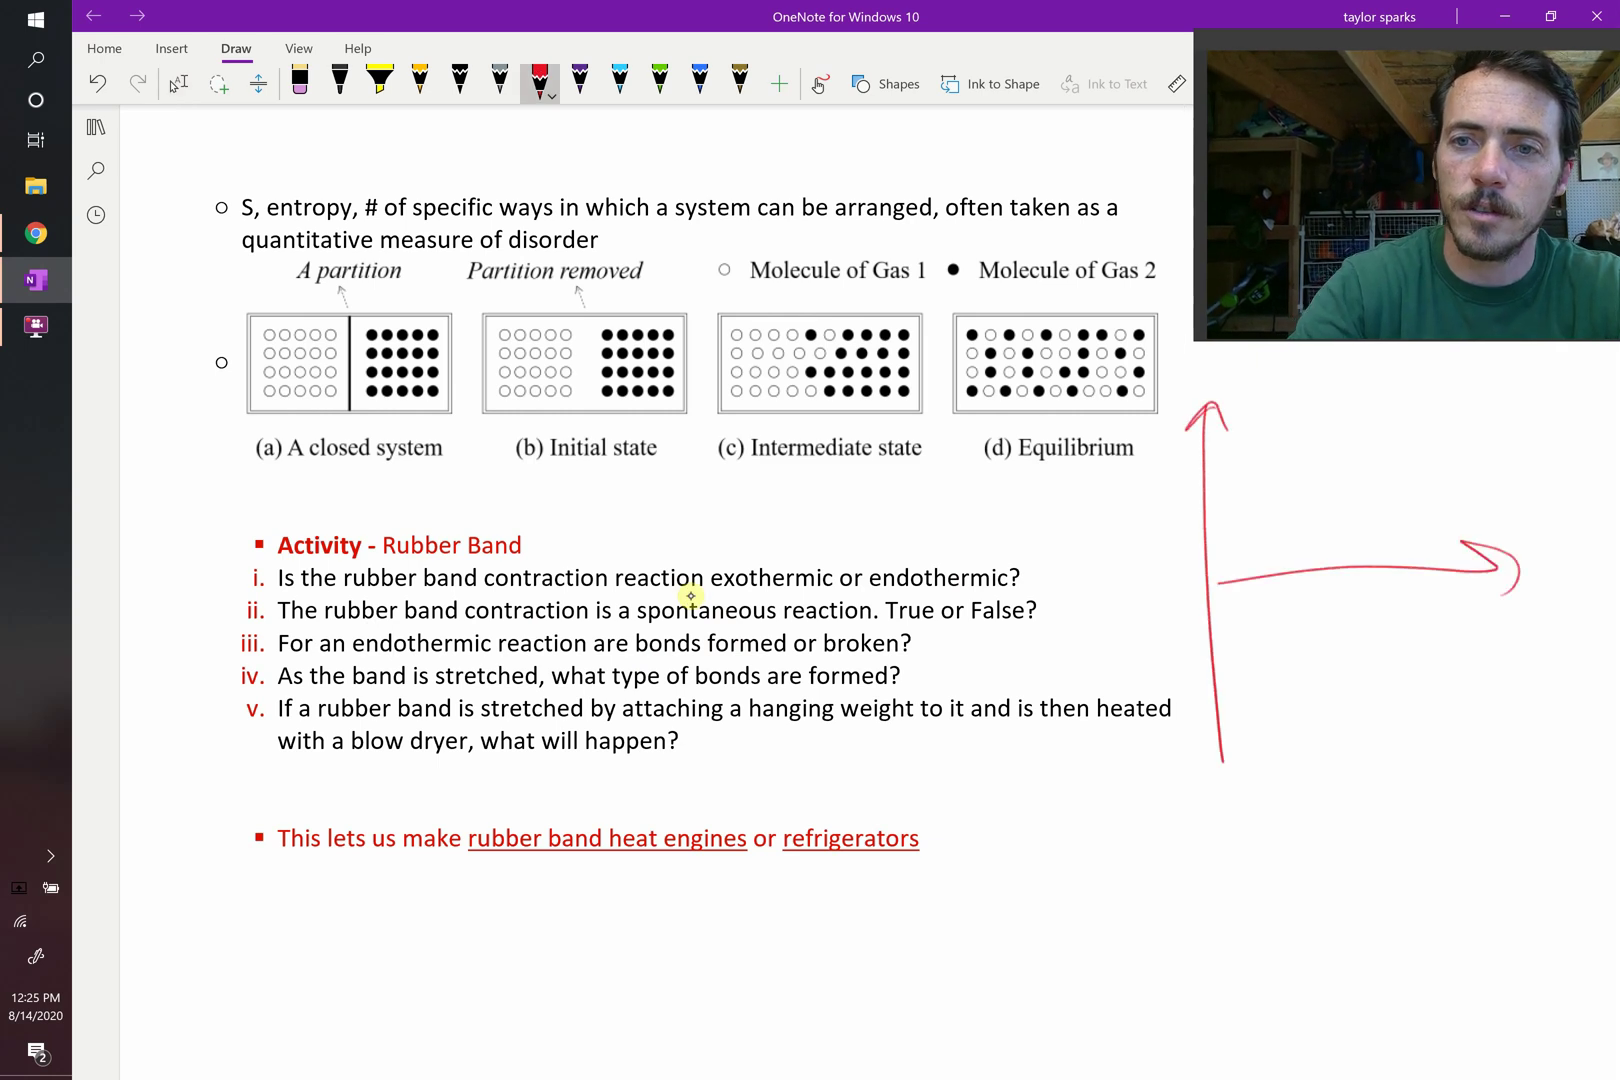
pyautogui.moveTo(1137, 510)
pyautogui.mouseDown()
pyautogui.moveTo(1144, 540)
pyautogui.moveTo(1180, 540)
pyautogui.mouseUp()
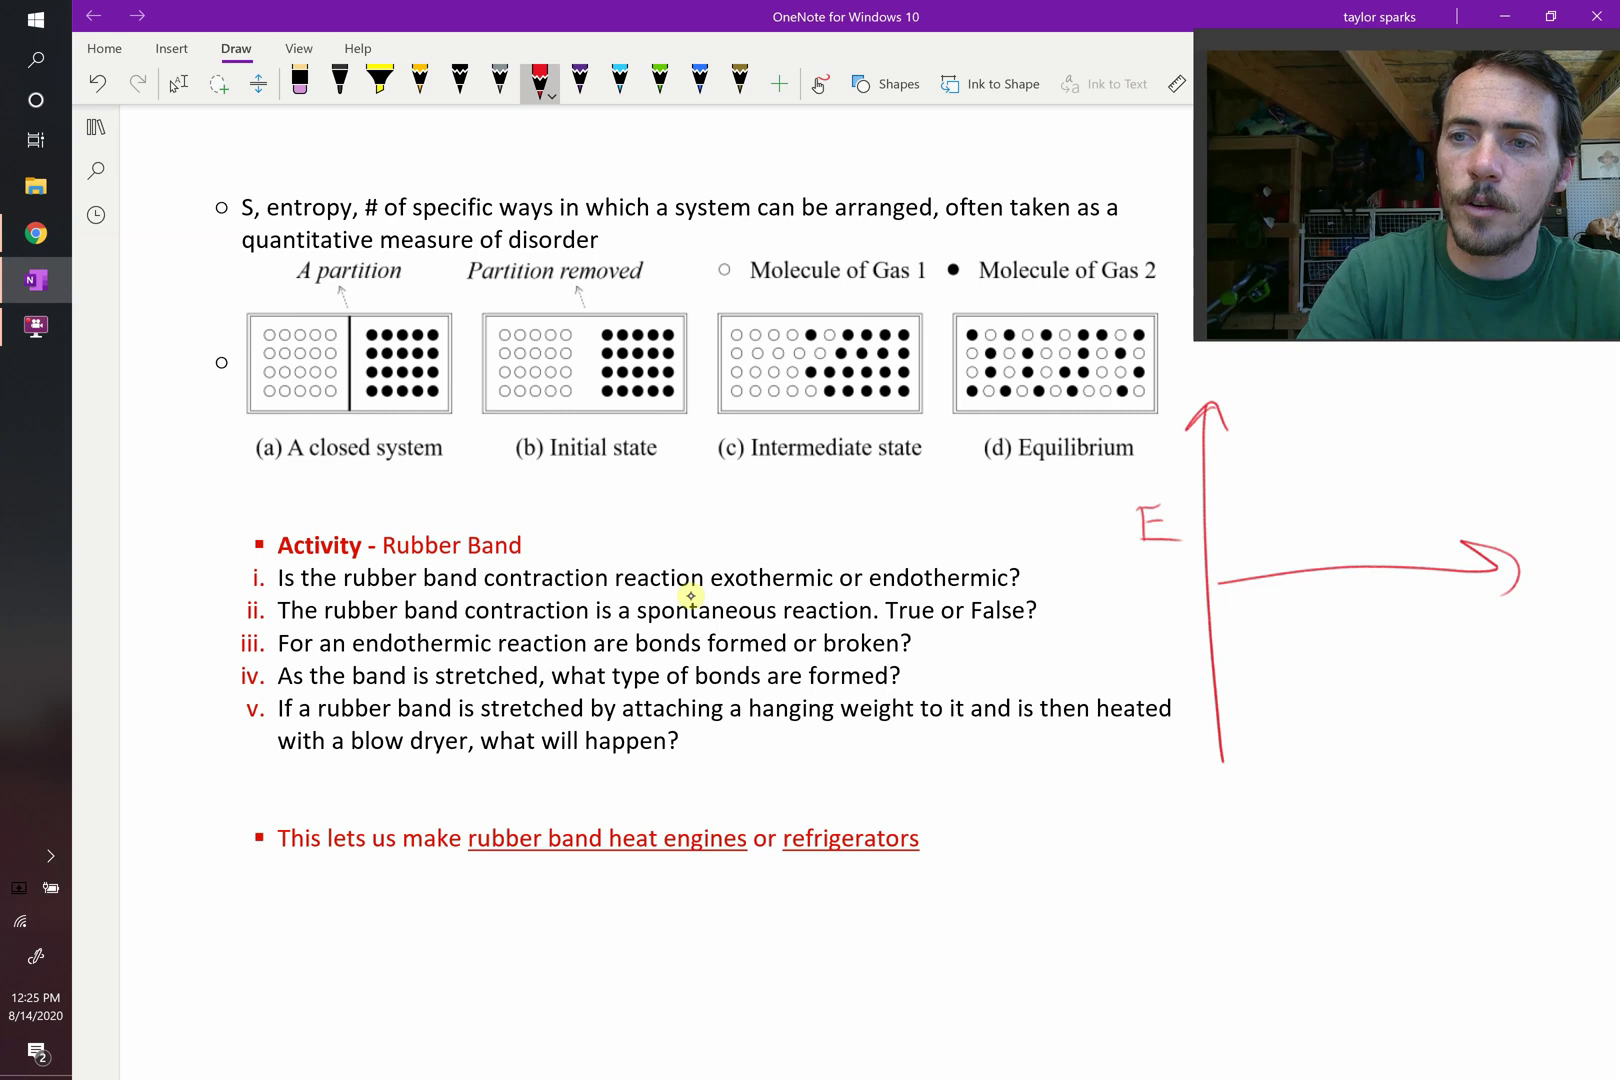
pyautogui.moveTo(1548, 550); pyautogui.dragTo(1573, 549)
# Sketch the bond potential well, an upward arrow from its minimum, and a second rising curve.
pyautogui.moveTo(1213, 440)
pyautogui.mouseDown()
pyautogui.moveTo(1248, 705)
pyautogui.moveTo(1478, 585)
pyautogui.mouseUp()
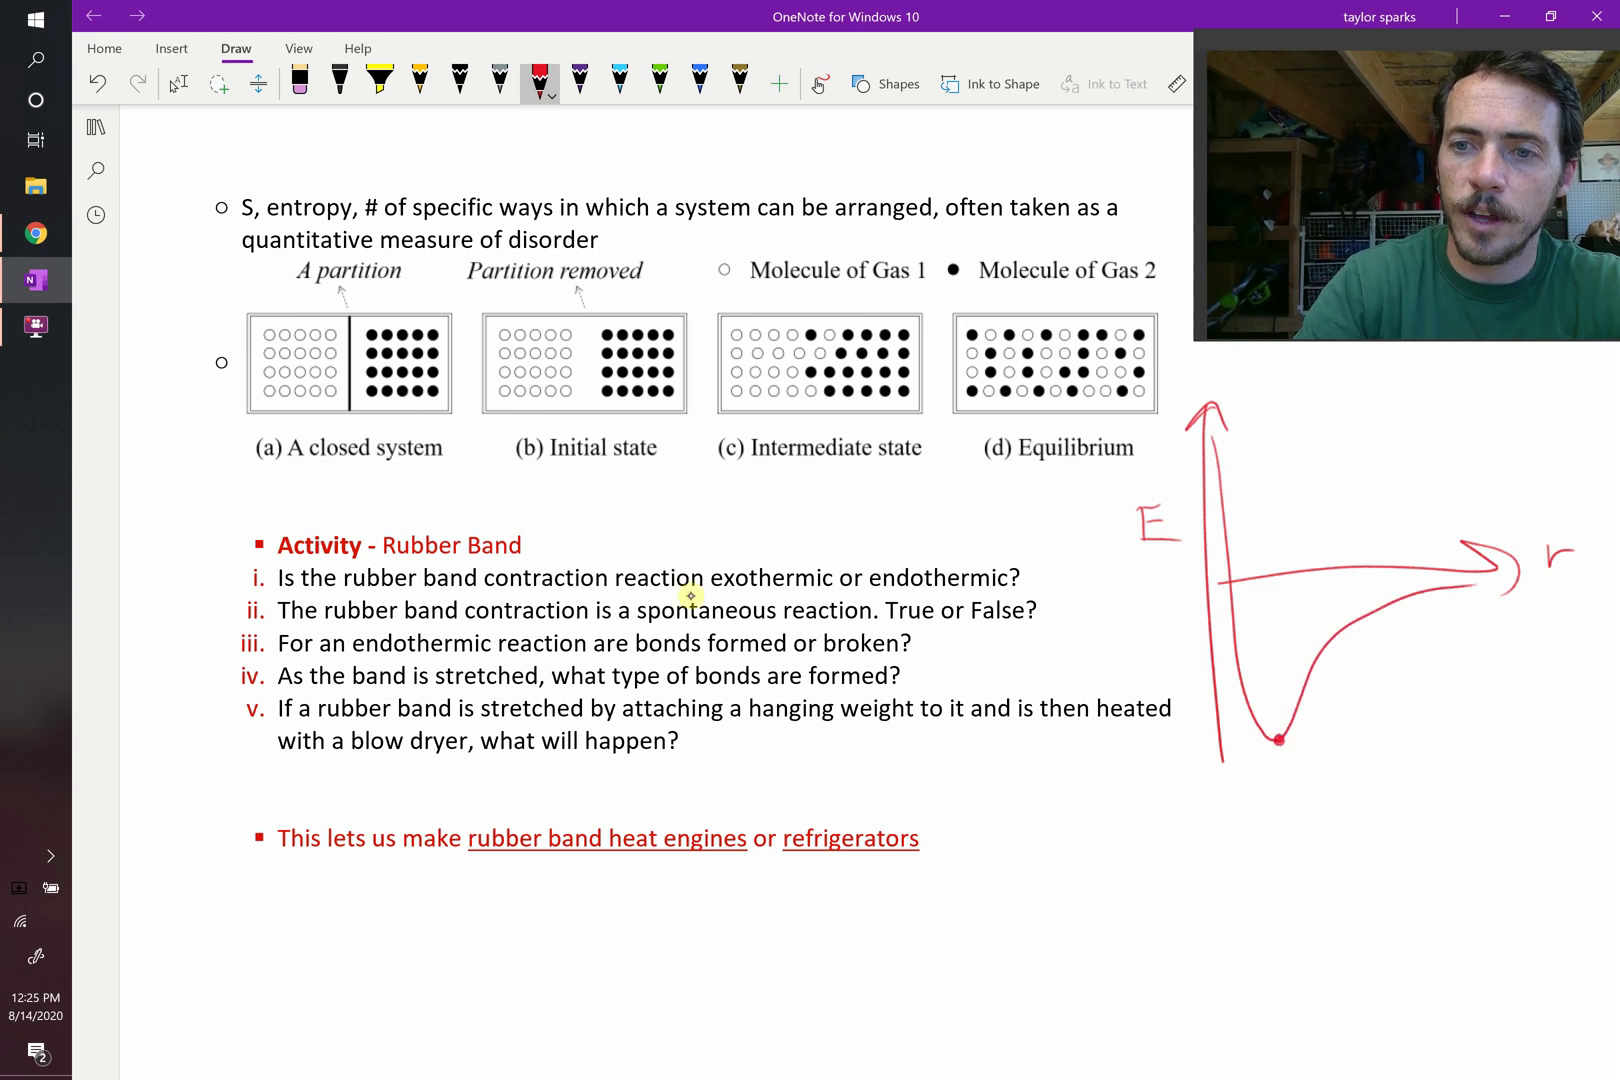
pyautogui.moveTo(1270, 585); pyautogui.dragTo(1290, 598)
pyautogui.moveTo(1275, 590); pyautogui.dragTo(1277, 633)
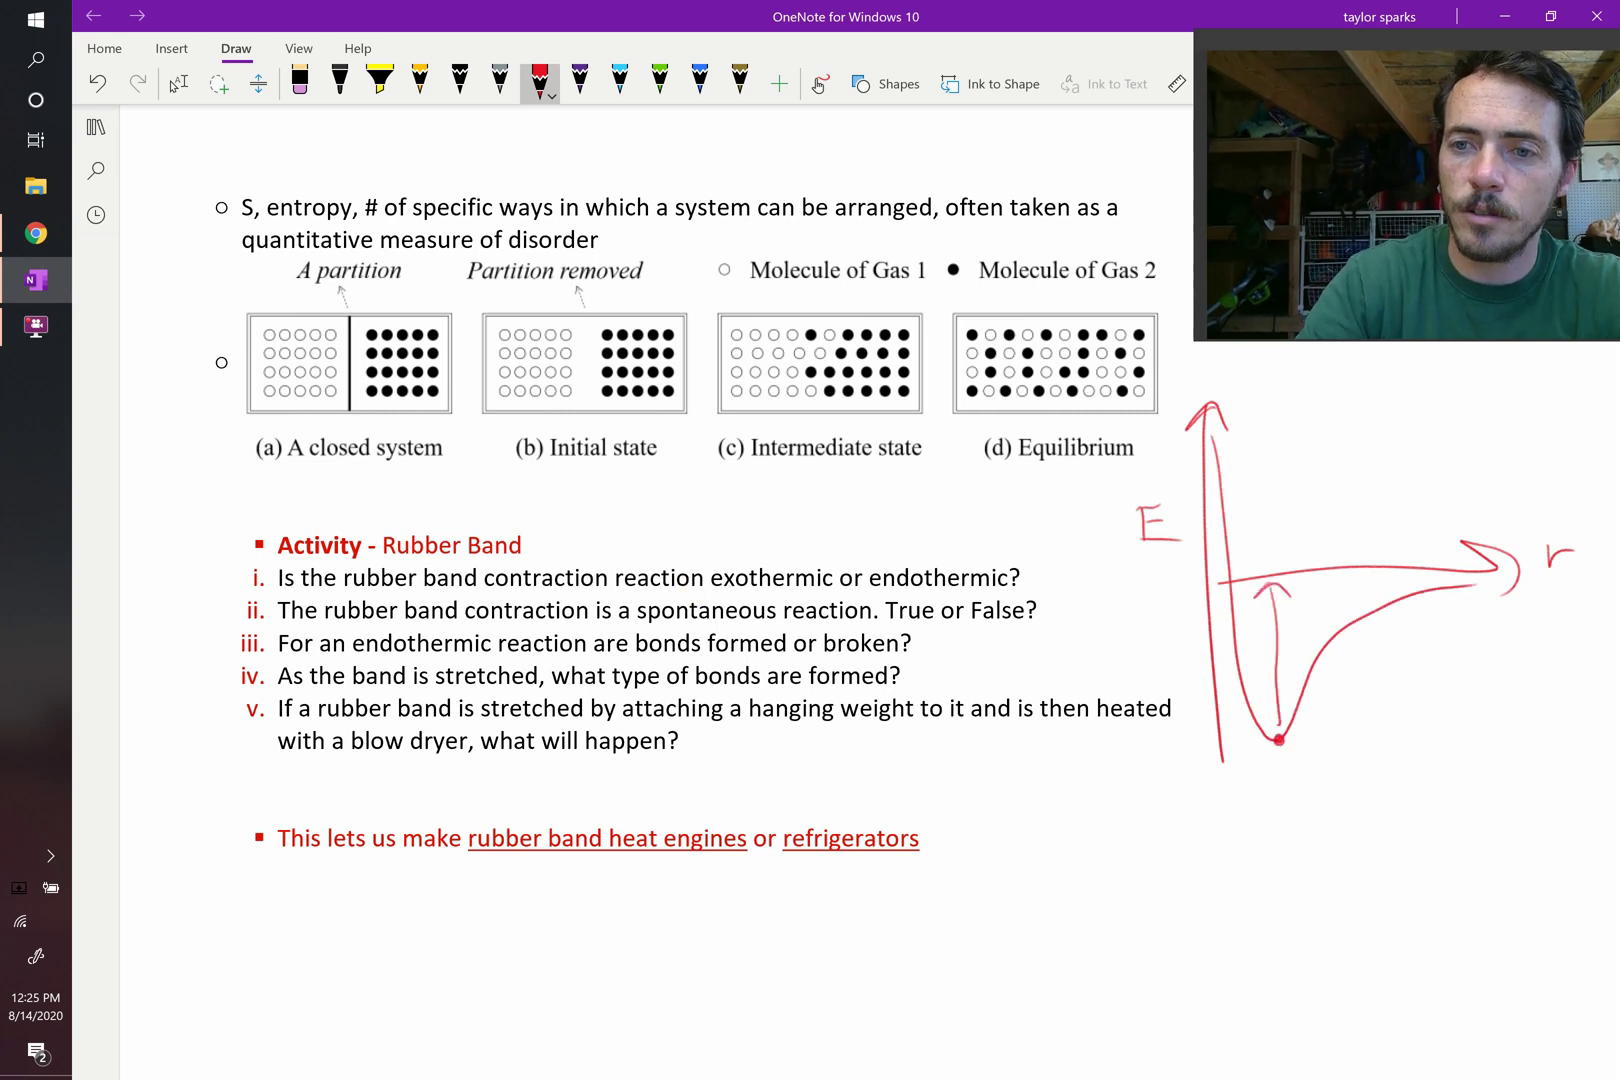
pyautogui.moveTo(1305, 745)
pyautogui.mouseDown()
pyautogui.moveTo(1311, 714)
pyautogui.moveTo(1436, 615)
pyautogui.moveTo(1586, 602)
pyautogui.mouseUp()
pyautogui.moveTo(1555, 587); pyautogui.dragTo(1556, 630)
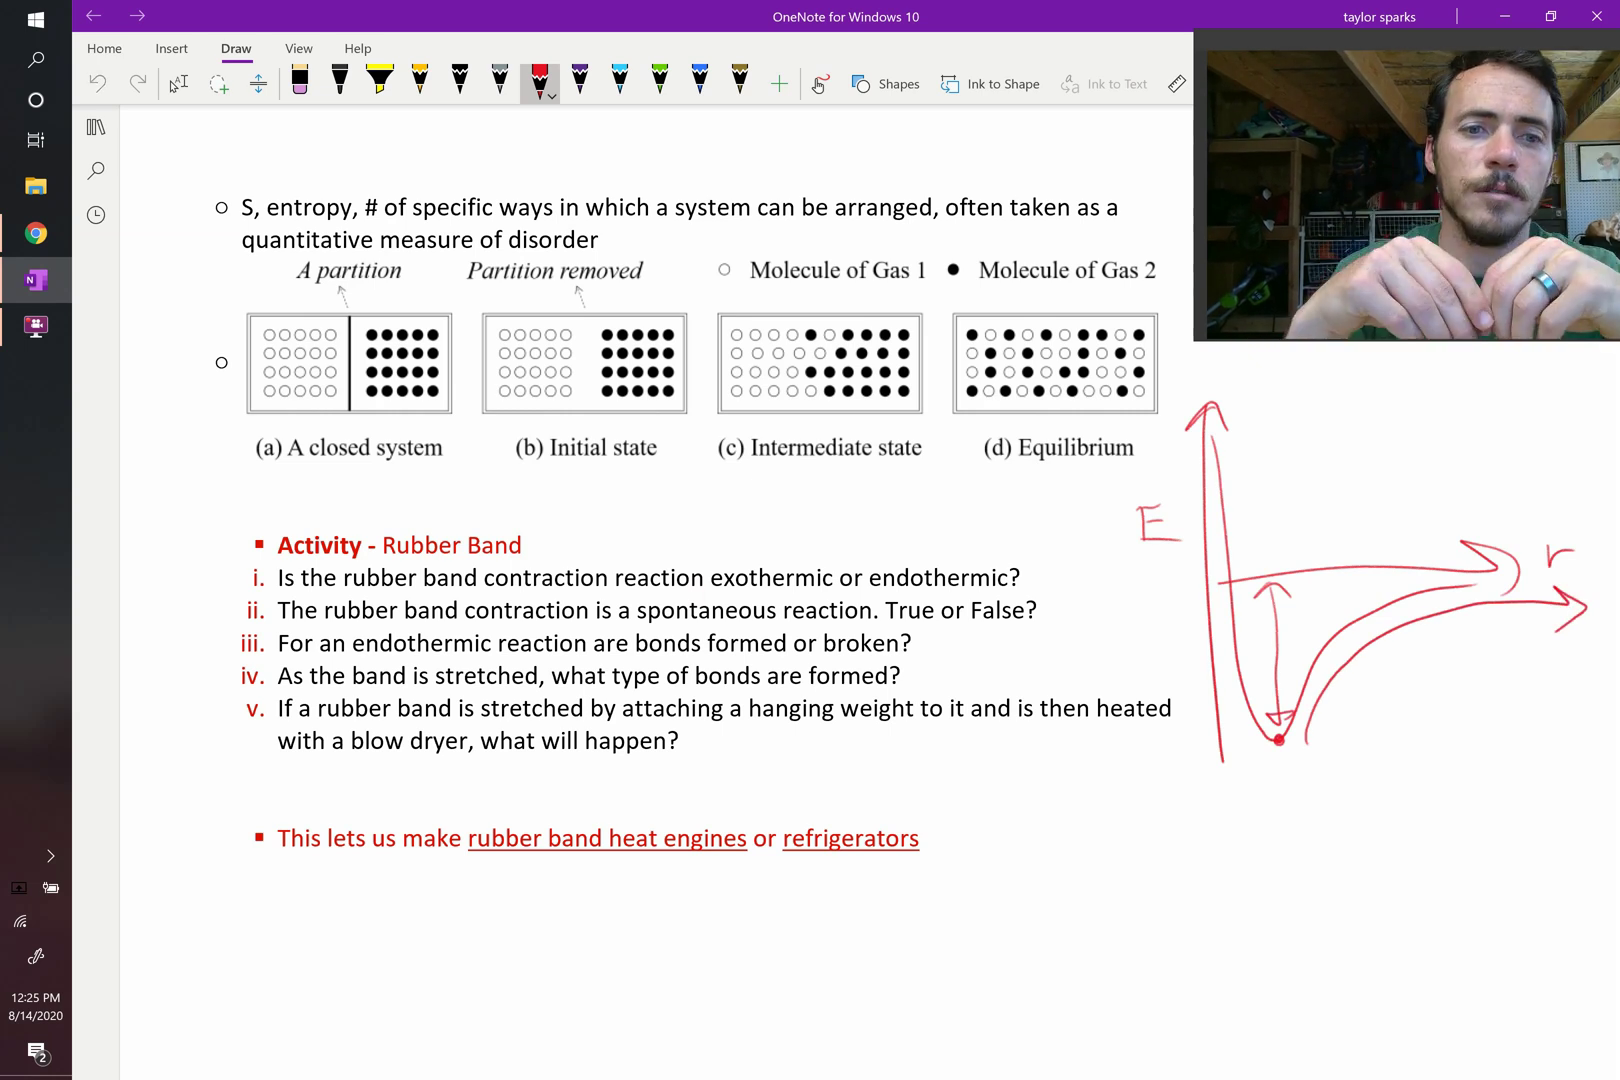
pyautogui.click(178, 83)
pyautogui.click(355, 658)
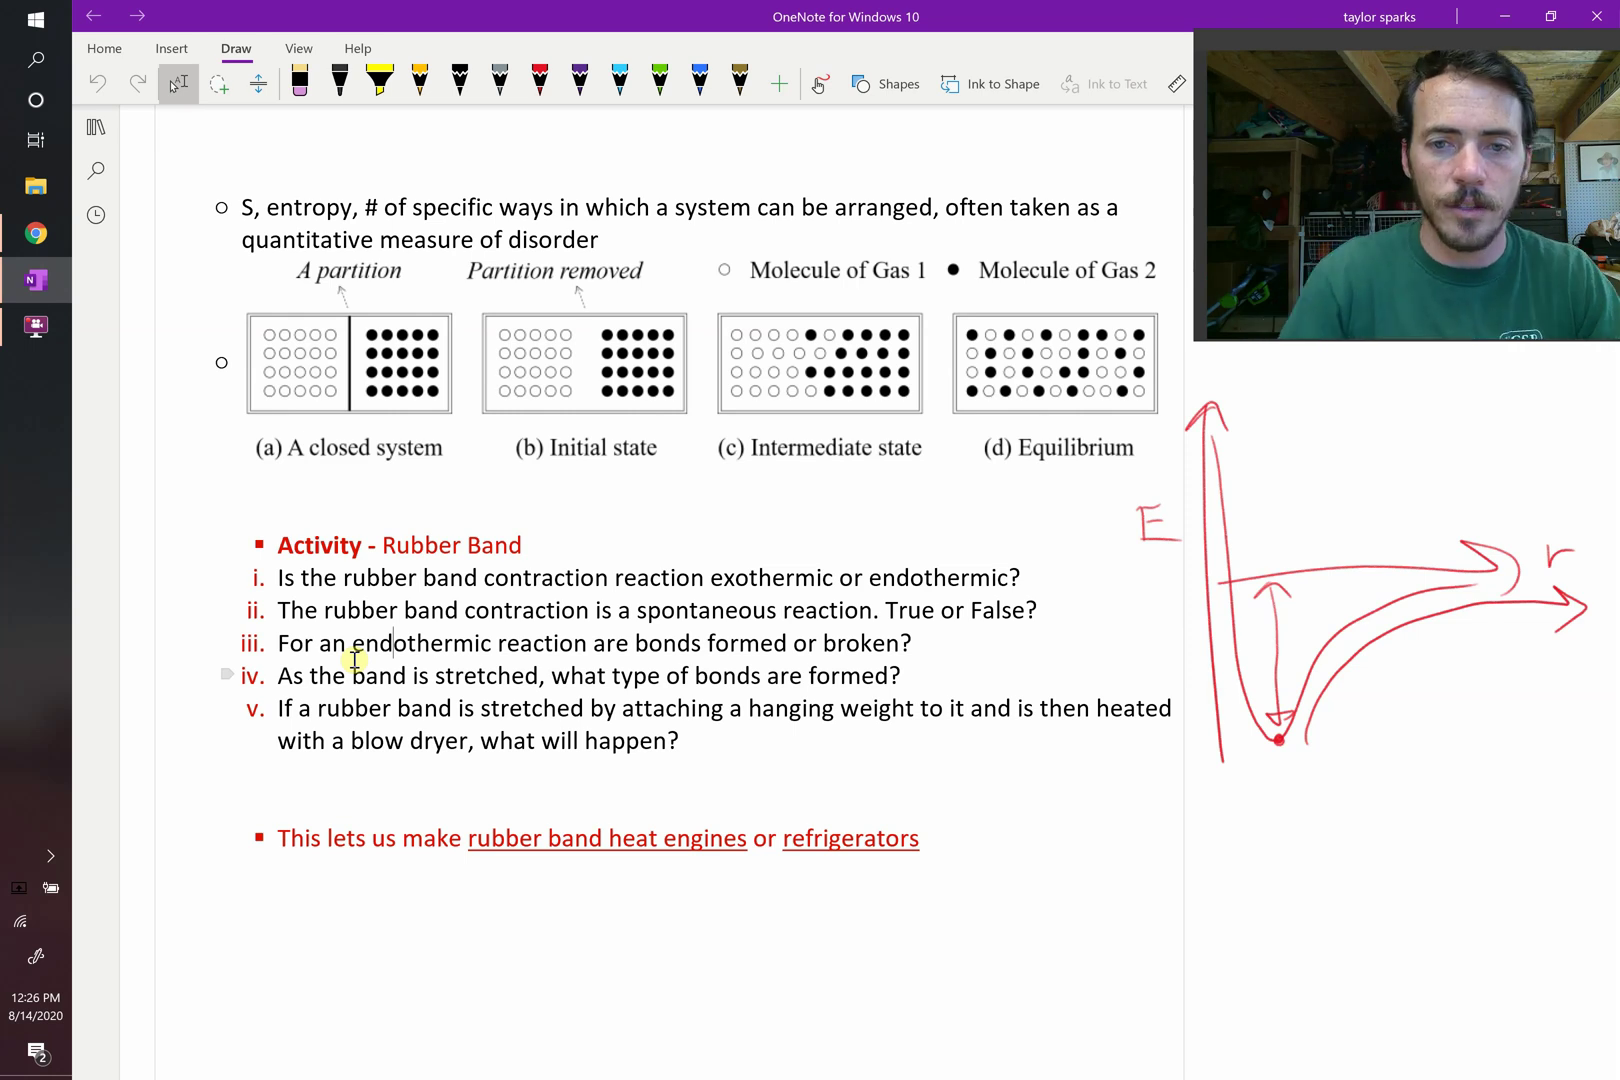
# Sketch two red zigzag polymer chains below the red bullet.
pyautogui.scroll(-3, 260, 676)
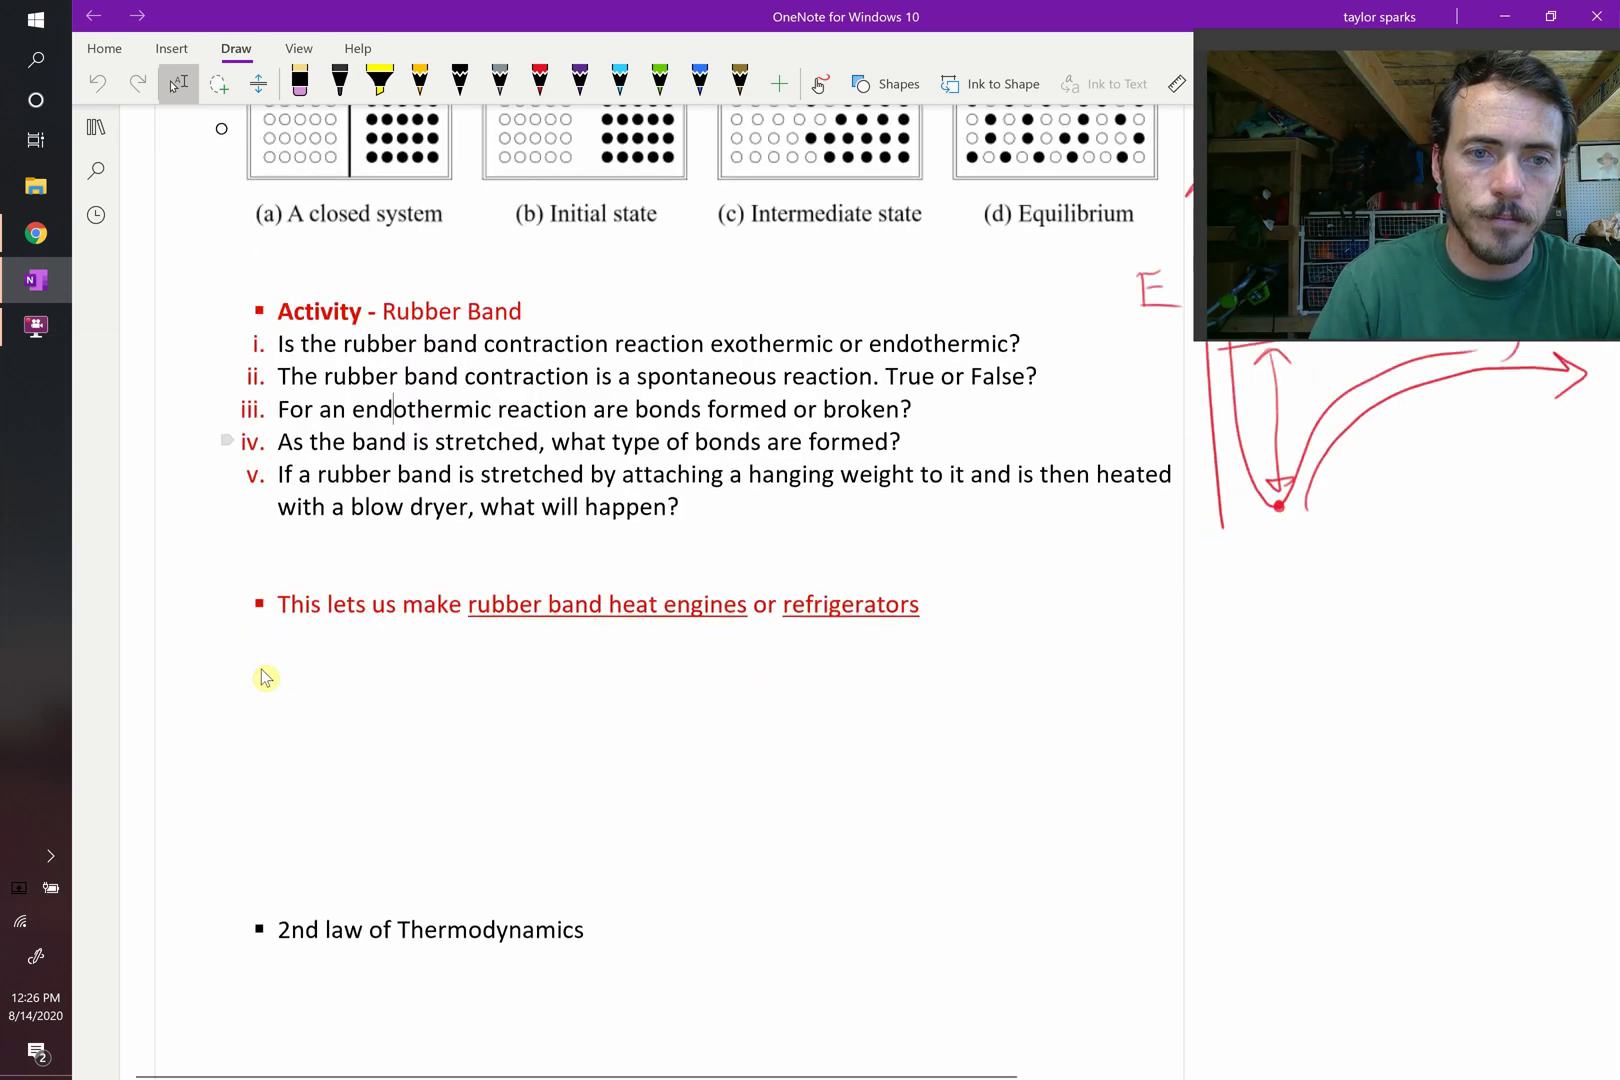
pyautogui.click(540, 80)
pyautogui.moveTo(405, 769)
pyautogui.mouseDown()
pyautogui.moveTo(1291, 741)
pyautogui.moveTo(1407, 651)
pyautogui.mouseUp()
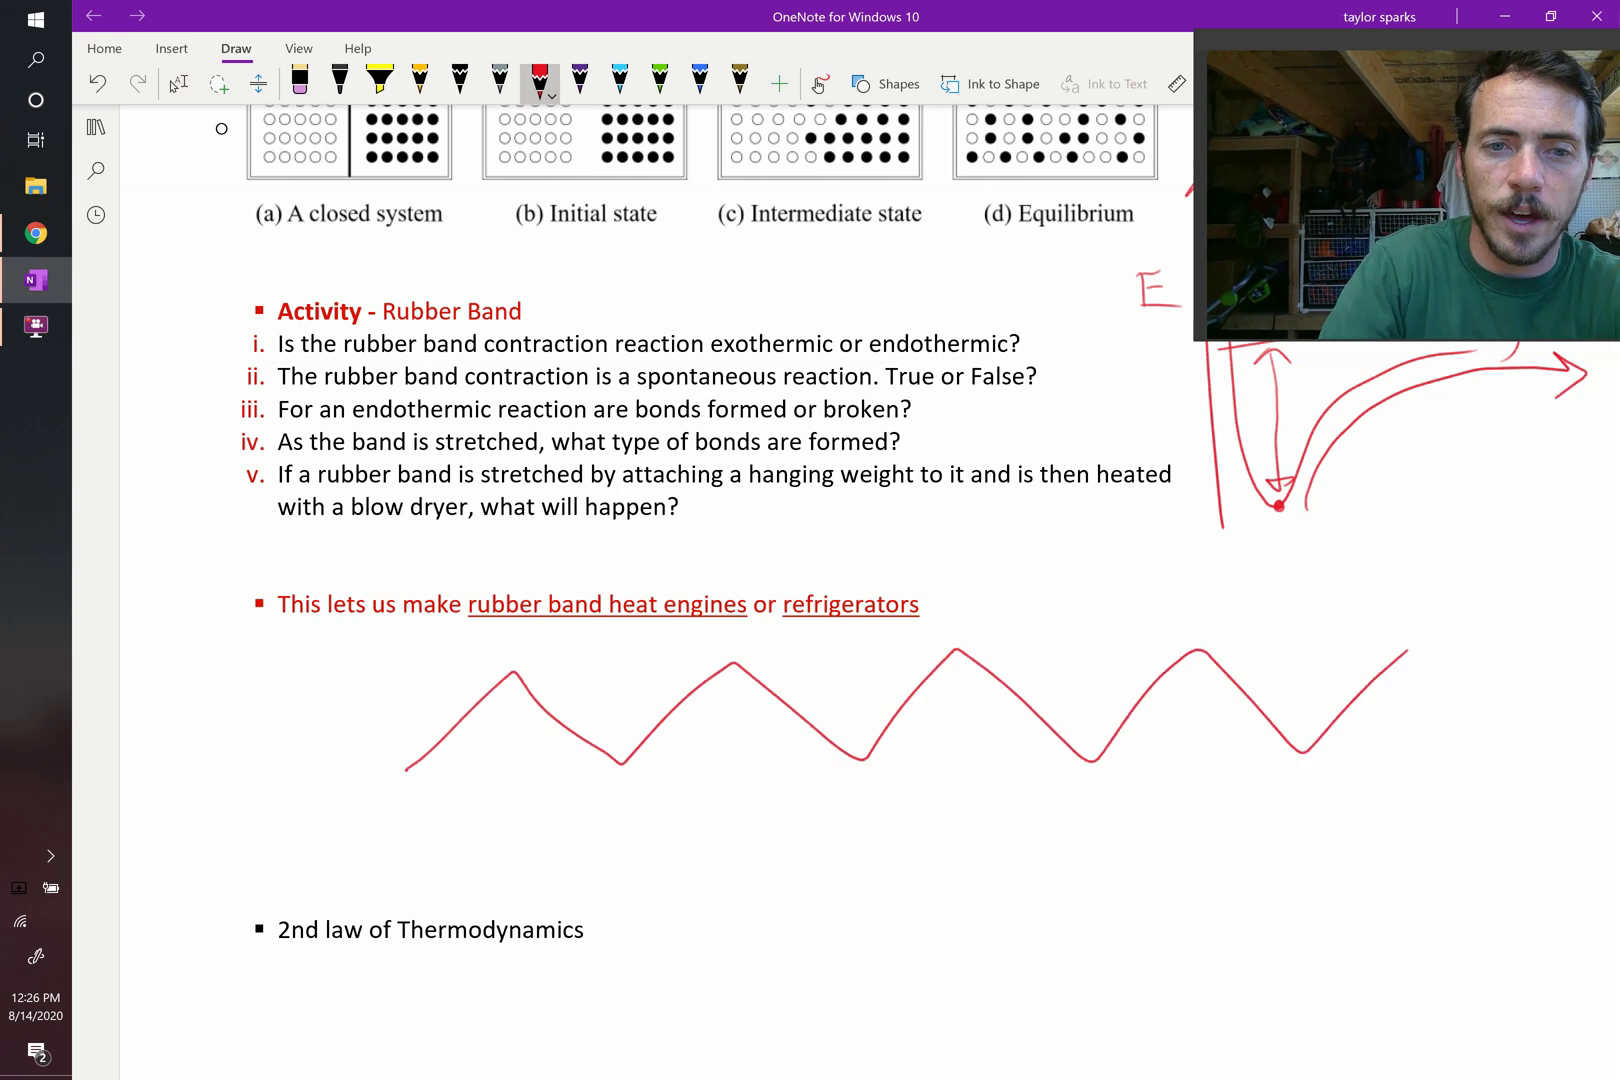
pyautogui.moveTo(451, 871)
pyautogui.mouseDown()
pyautogui.moveTo(505, 812)
pyautogui.moveTo(754, 776)
pyautogui.moveTo(962, 806)
pyautogui.moveTo(1094, 856)
pyautogui.moveTo(1343, 870)
pyautogui.moveTo(1447, 790)
pyautogui.mouseUp()
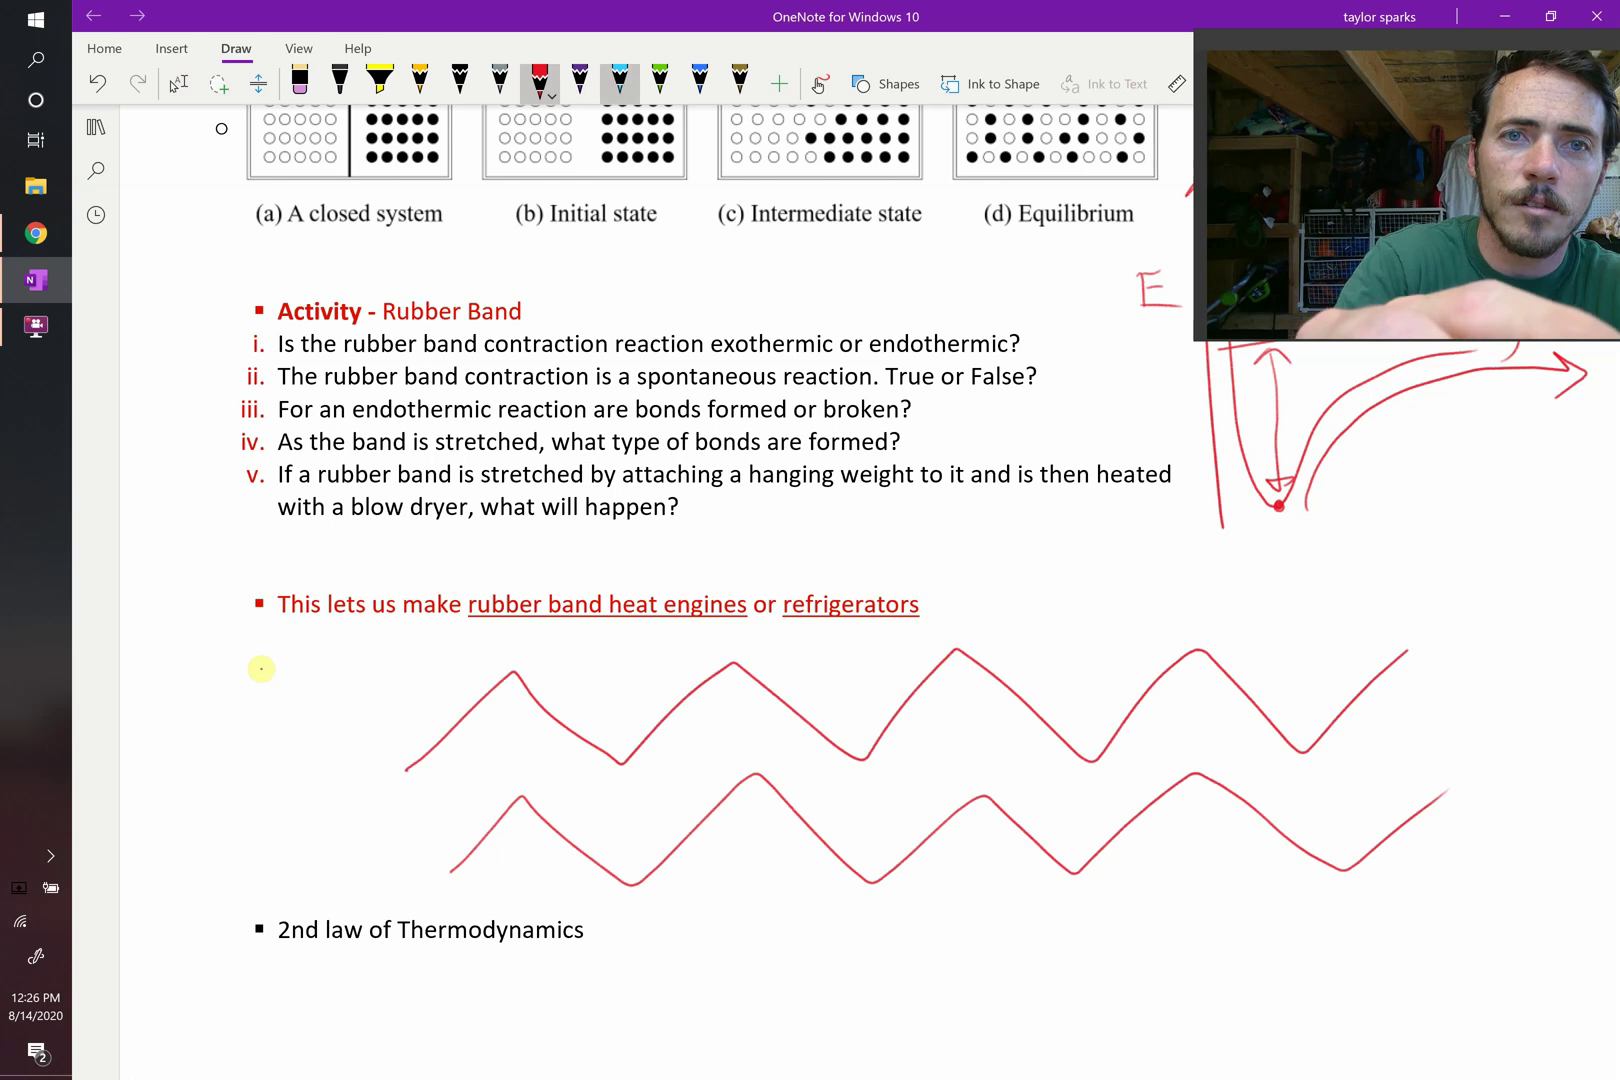
# Write δ- and δ+ in cyan between the chains and circle them.
pyautogui.click(620, 80)
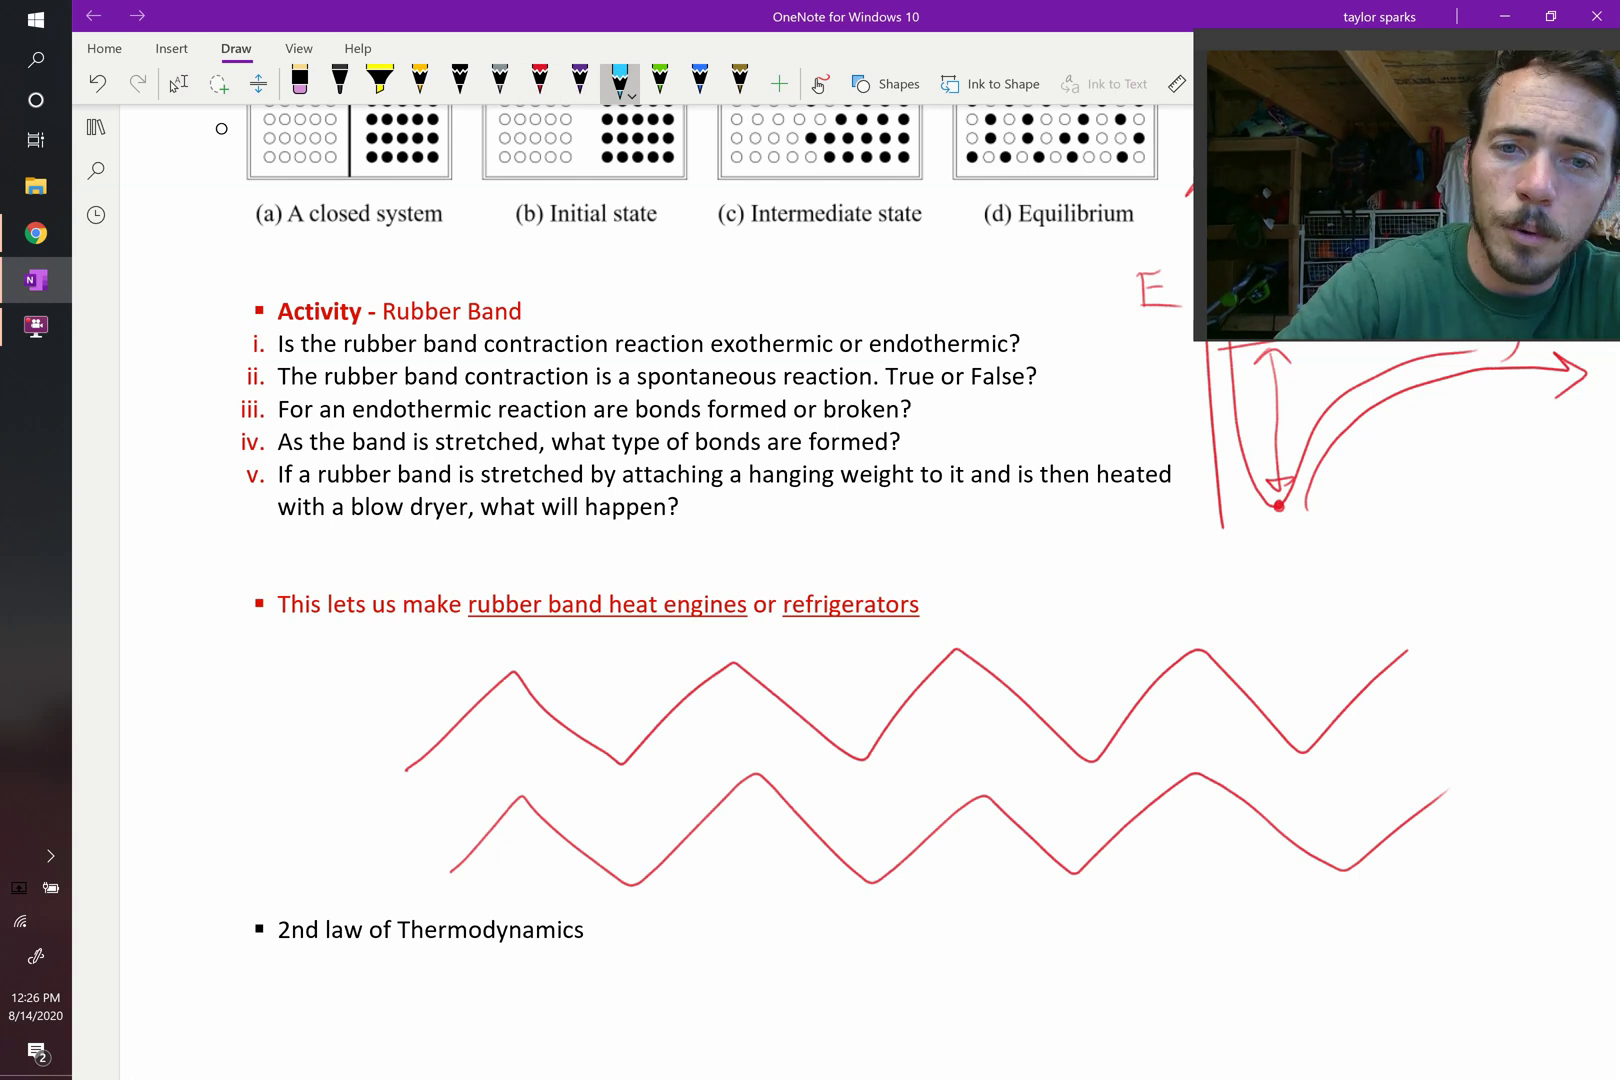
pyautogui.moveTo(681, 736); pyautogui.dragTo(696, 703)
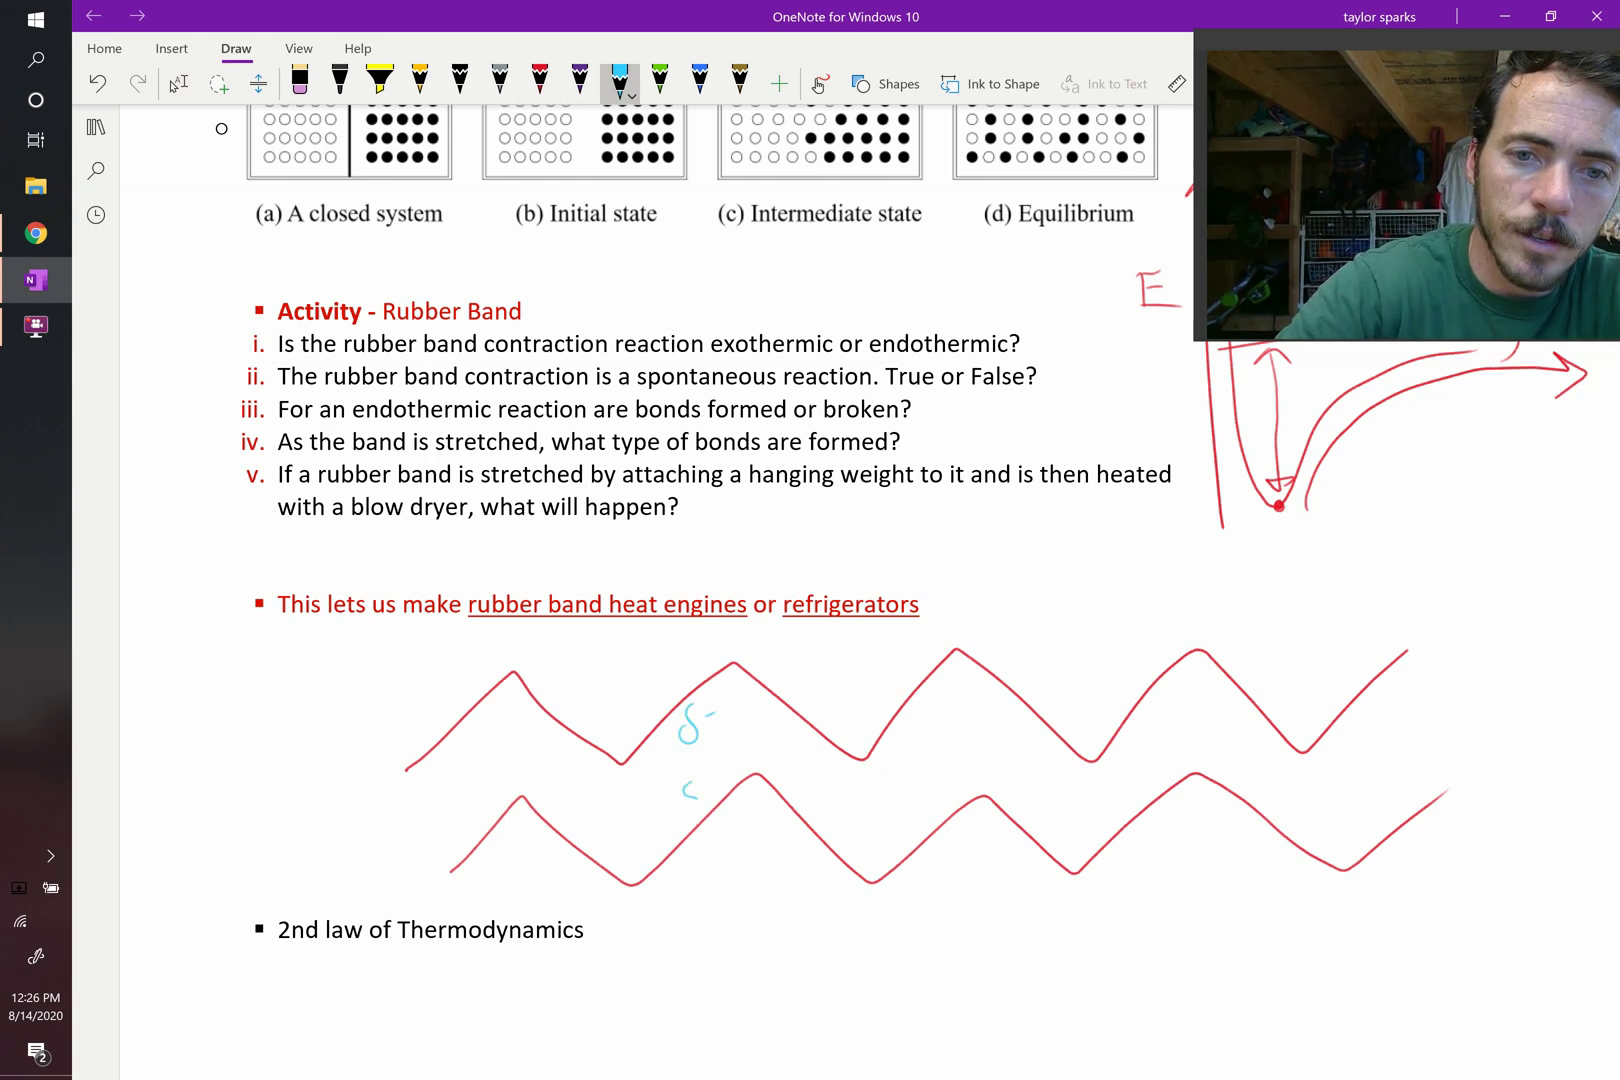
pyautogui.moveTo(688, 776); pyautogui.dragTo(698, 761)
pyautogui.moveTo(717, 760); pyautogui.dragTo(717, 767)
pyautogui.moveTo(698, 688)
pyautogui.mouseDown()
pyautogui.moveTo(682, 795)
pyautogui.moveTo(712, 690)
pyautogui.mouseUp()
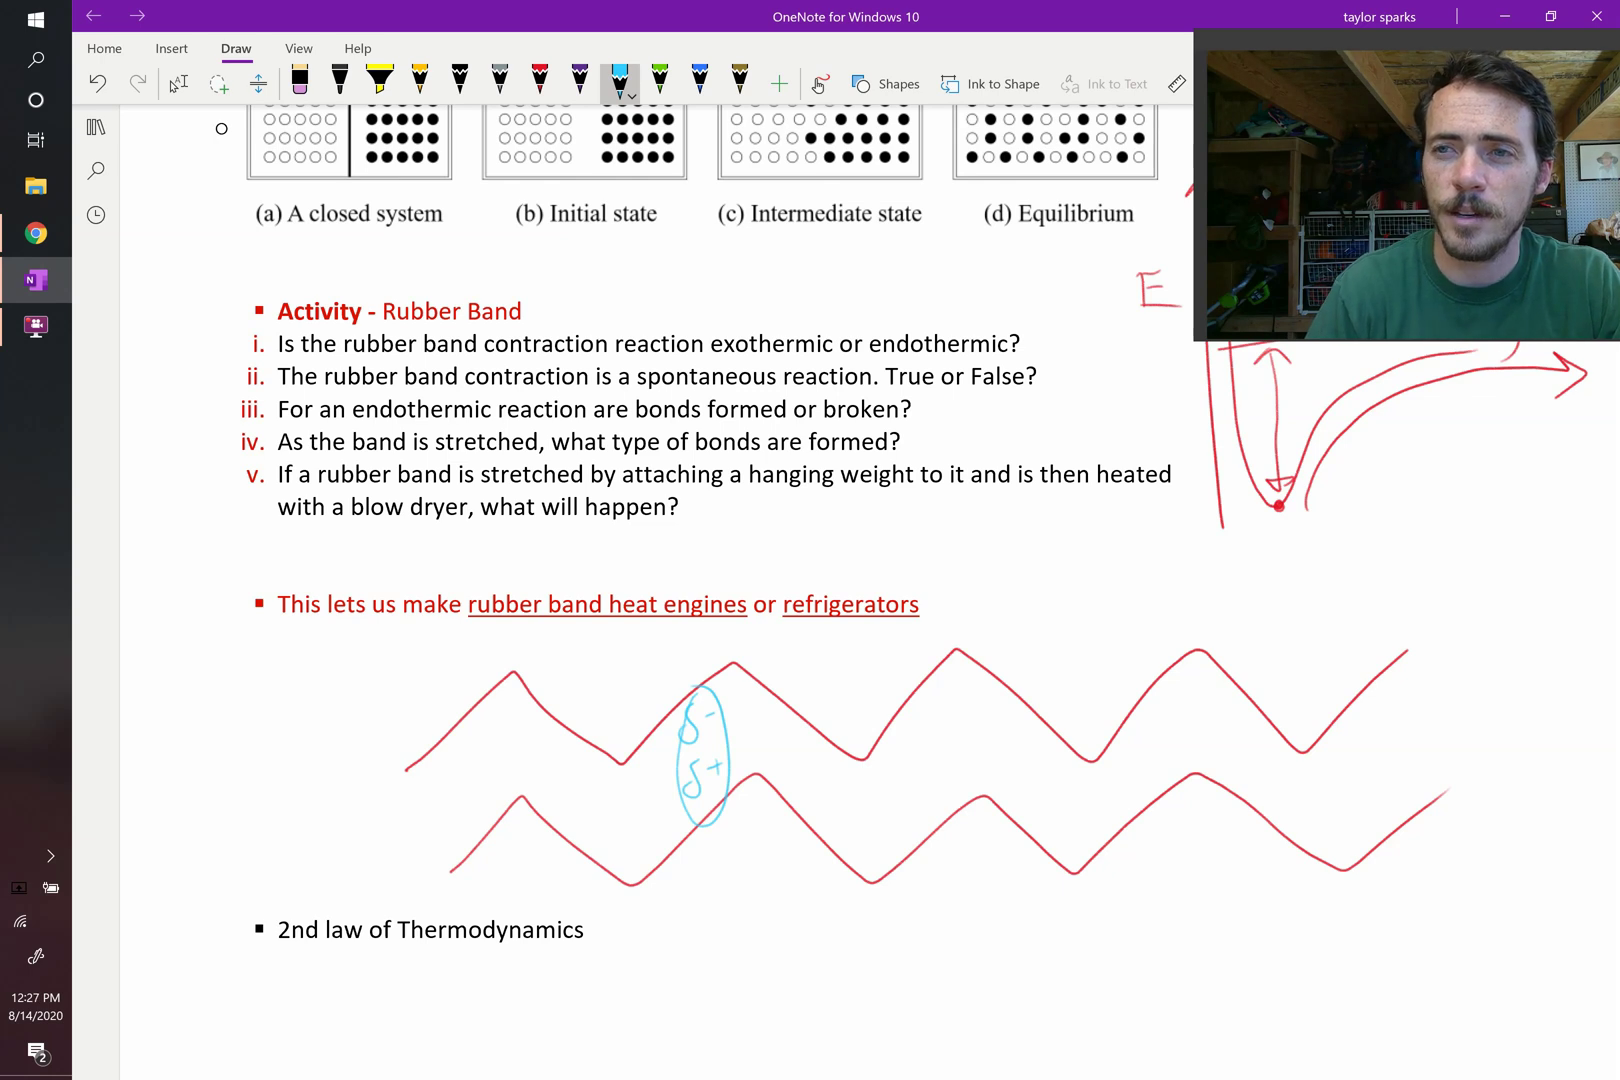
pyautogui.hotkey('alt', 'Tab')
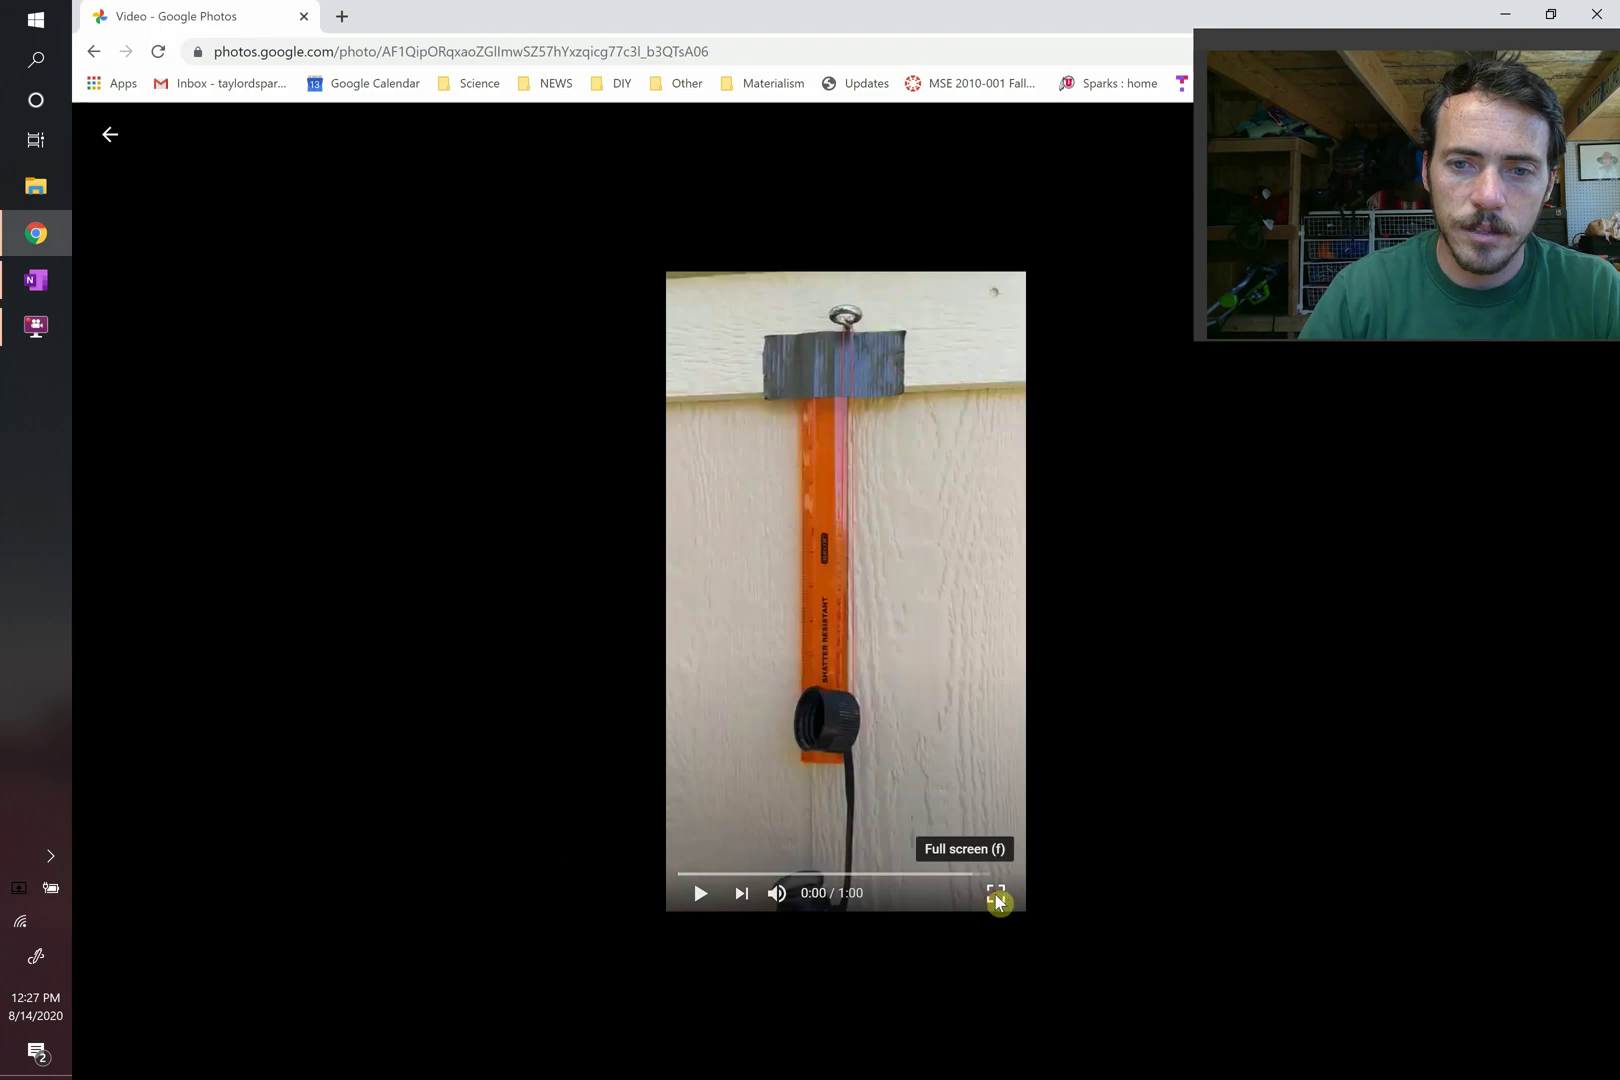
pyautogui.click(995, 893)
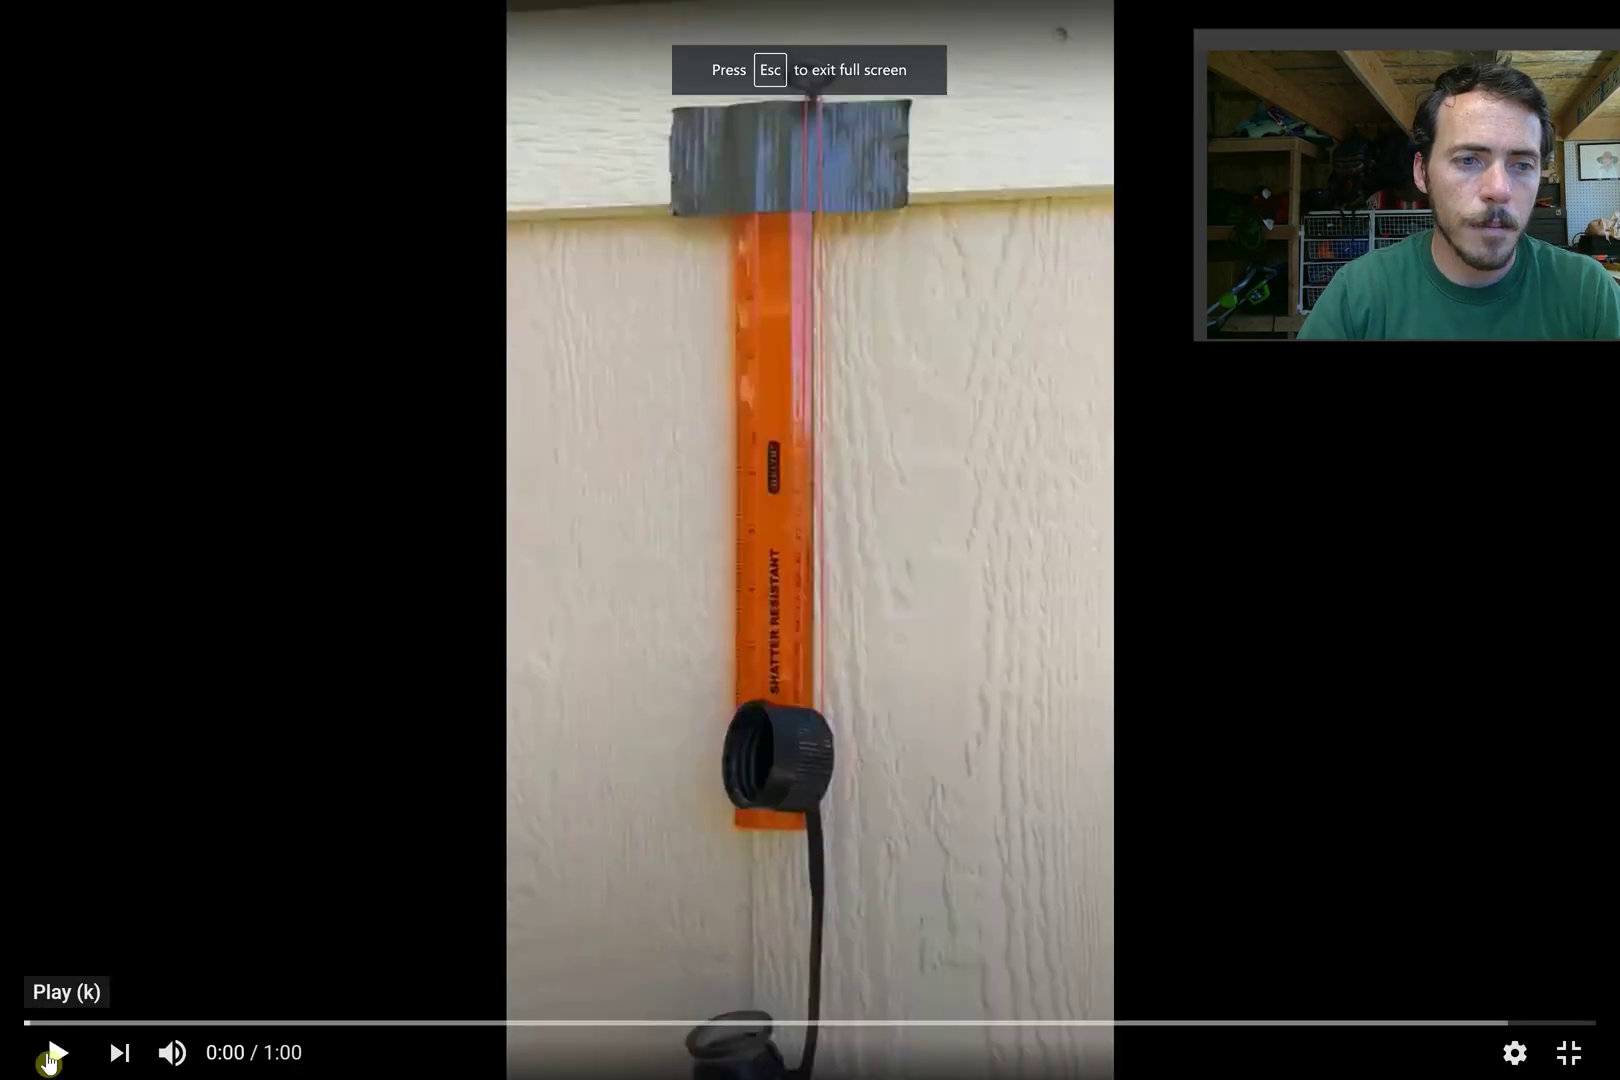
pyautogui.click(50, 1060)
pyautogui.press('XF86AudioRaiseVolume')
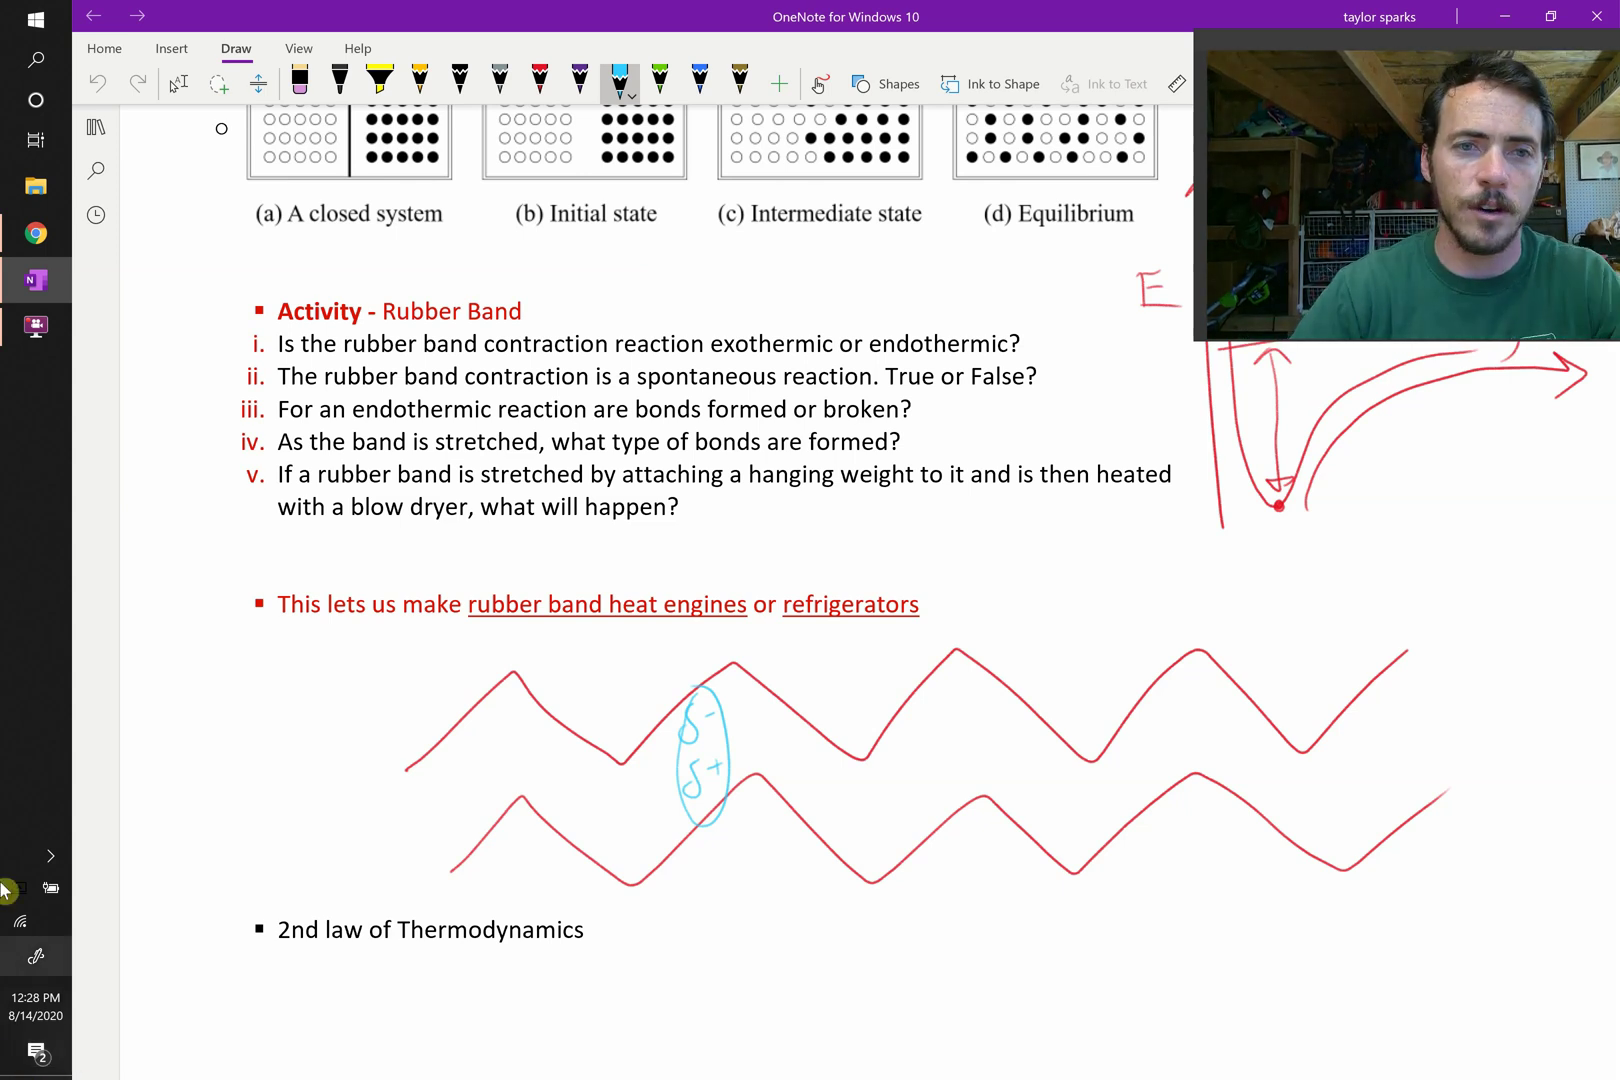
# Handwrite dS = ∫dQ/T ≥ 0 in cyan under the 2nd law of Thermodynamics heading.
pyautogui.scroll(-3, 390, 828)
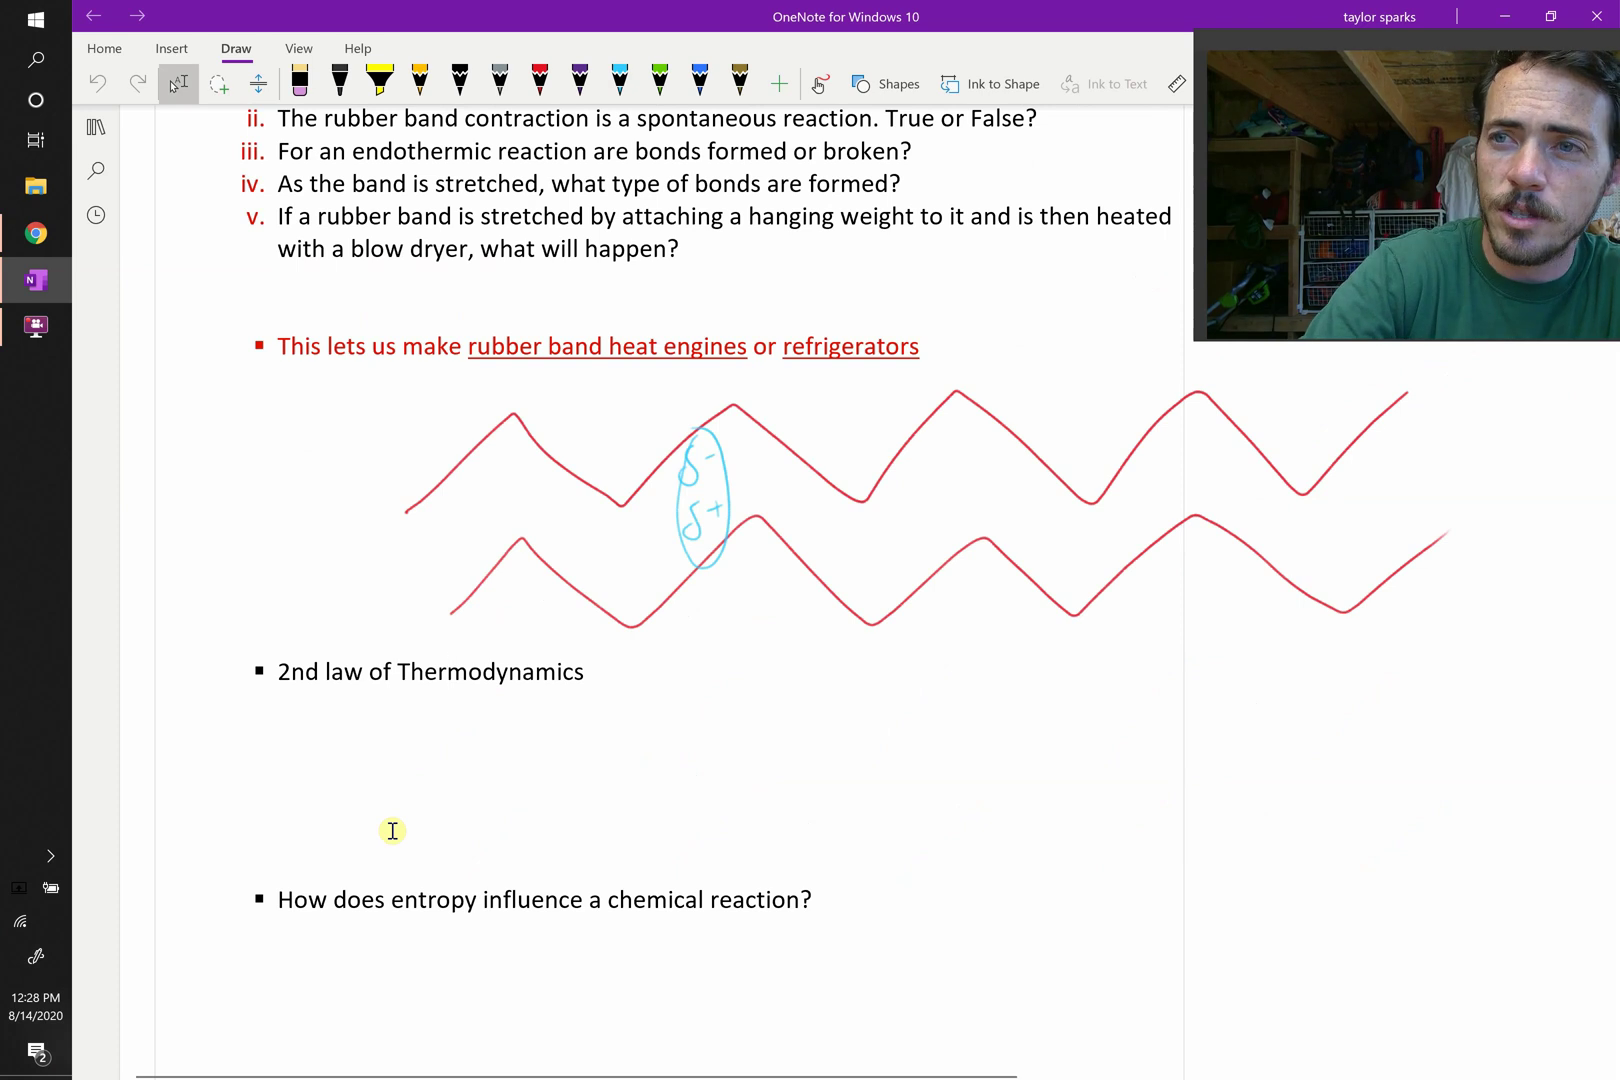
pyautogui.click(620, 80)
pyautogui.moveTo(665, 722)
pyautogui.mouseDown()
pyautogui.moveTo(672, 747)
pyautogui.moveTo(759, 712)
pyautogui.mouseUp()
pyautogui.moveTo(741, 725); pyautogui.dragTo(760, 724)
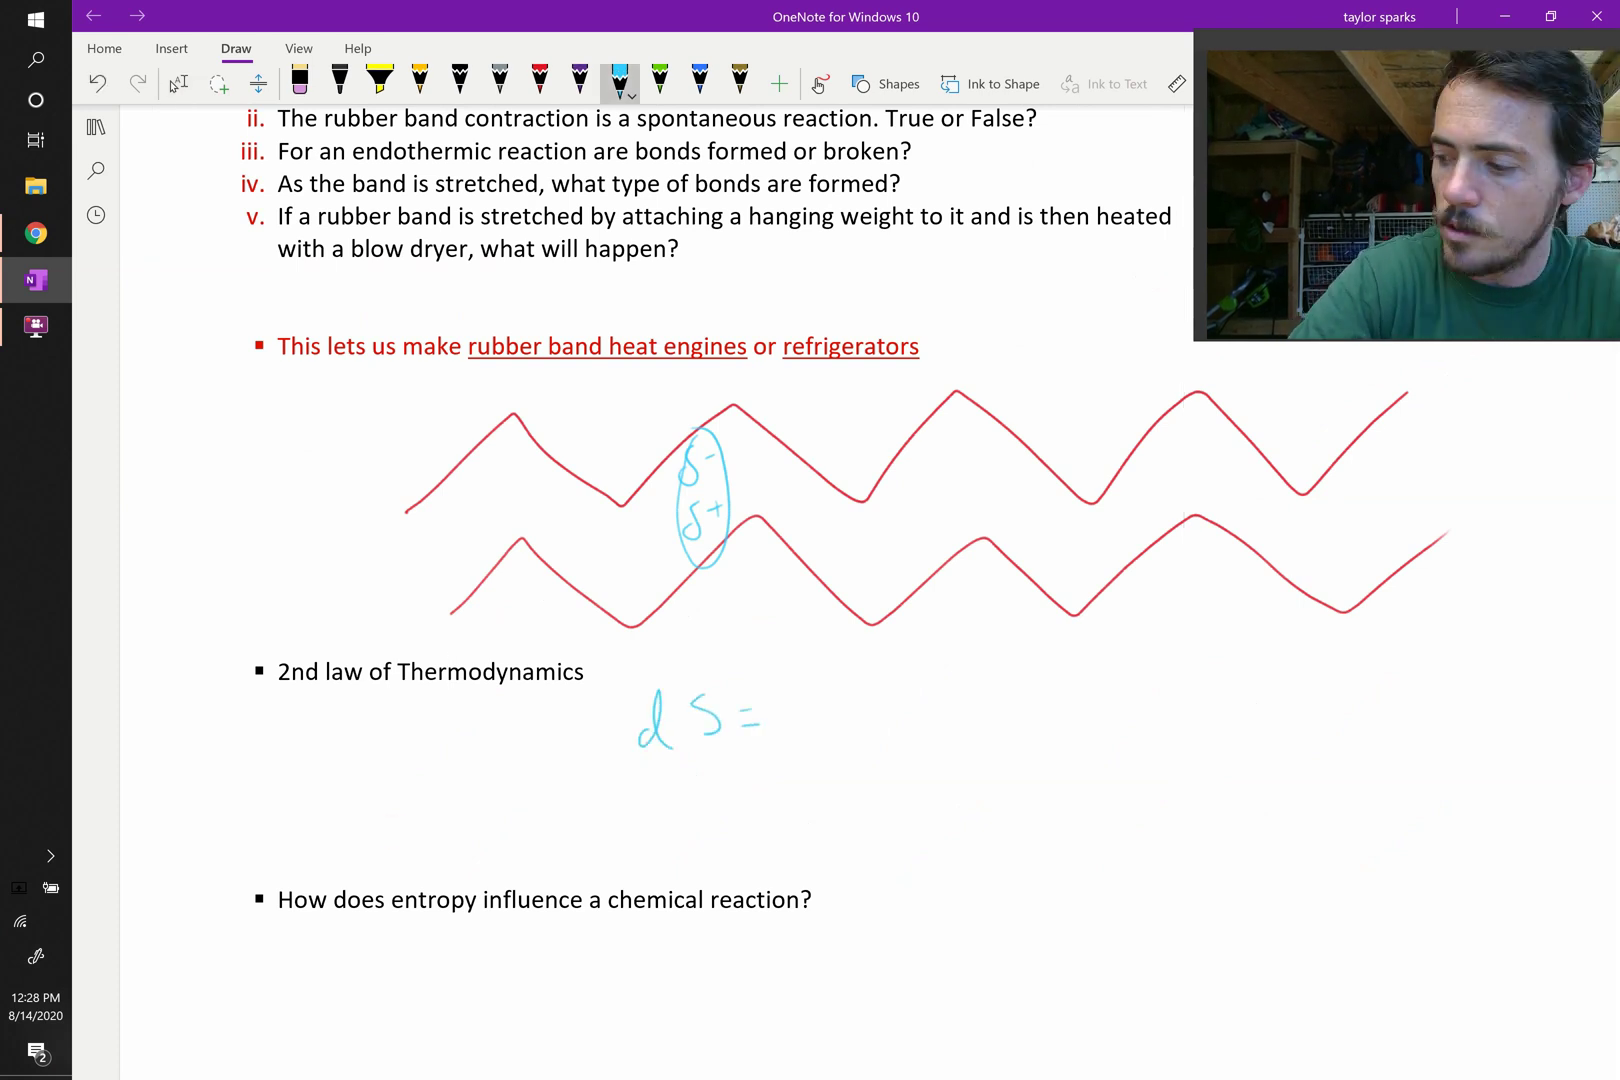
pyautogui.moveTo(830, 660); pyautogui.dragTo(790, 778)
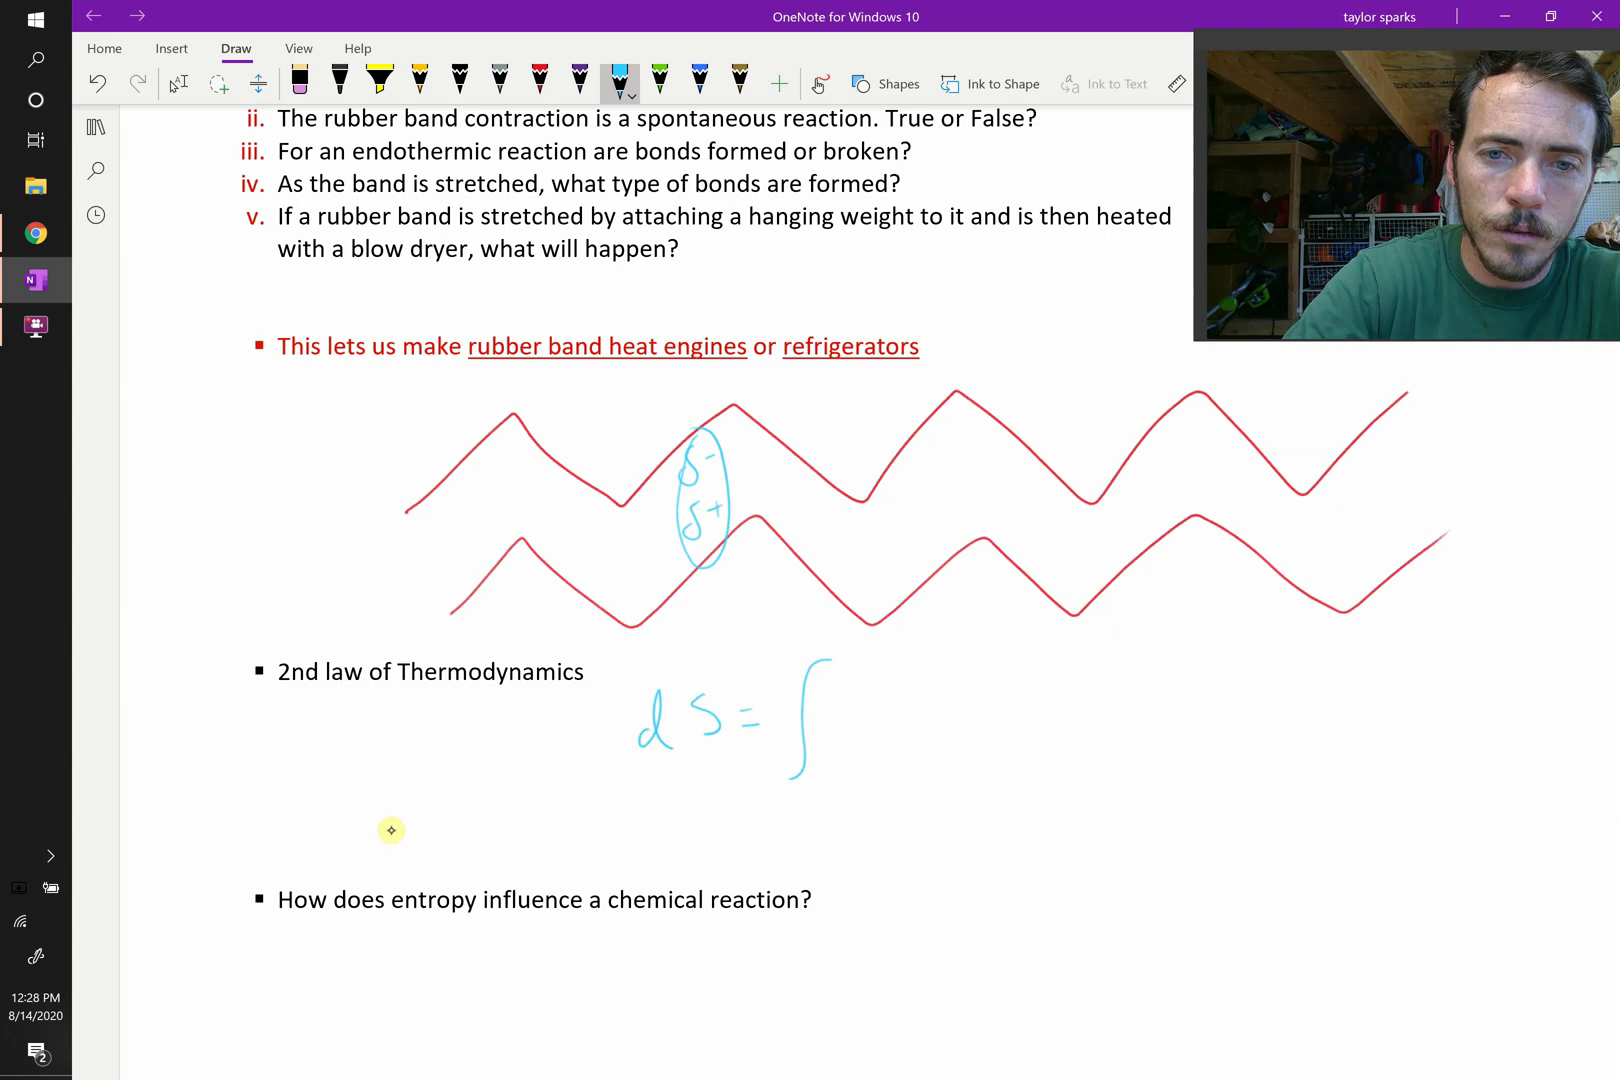
pyautogui.moveTo(862, 688)
pyautogui.mouseDown()
pyautogui.moveTo(872, 714)
pyautogui.moveTo(900, 665)
pyautogui.moveTo(926, 712)
pyautogui.moveTo(884, 784)
pyautogui.moveTo(906, 748)
pyautogui.mouseUp()
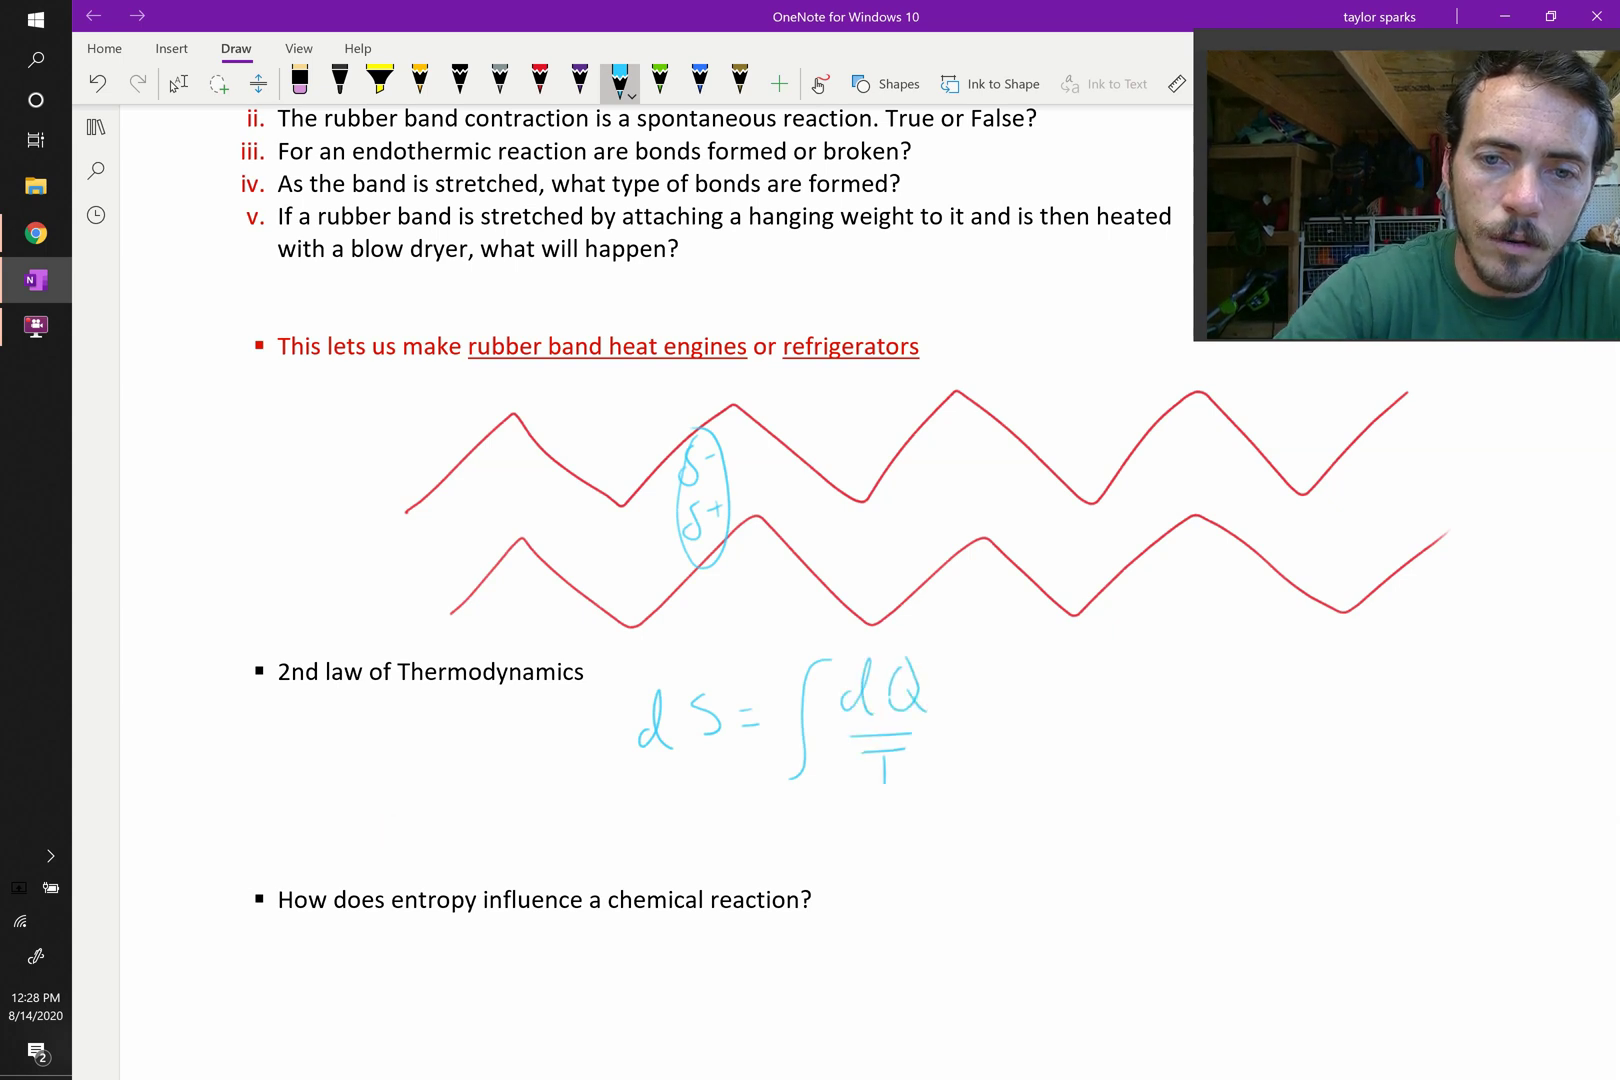
pyautogui.moveTo(973, 665); pyautogui.dragTo(978, 740)
pyautogui.moveTo(1074, 684); pyautogui.dragTo(1056, 742)
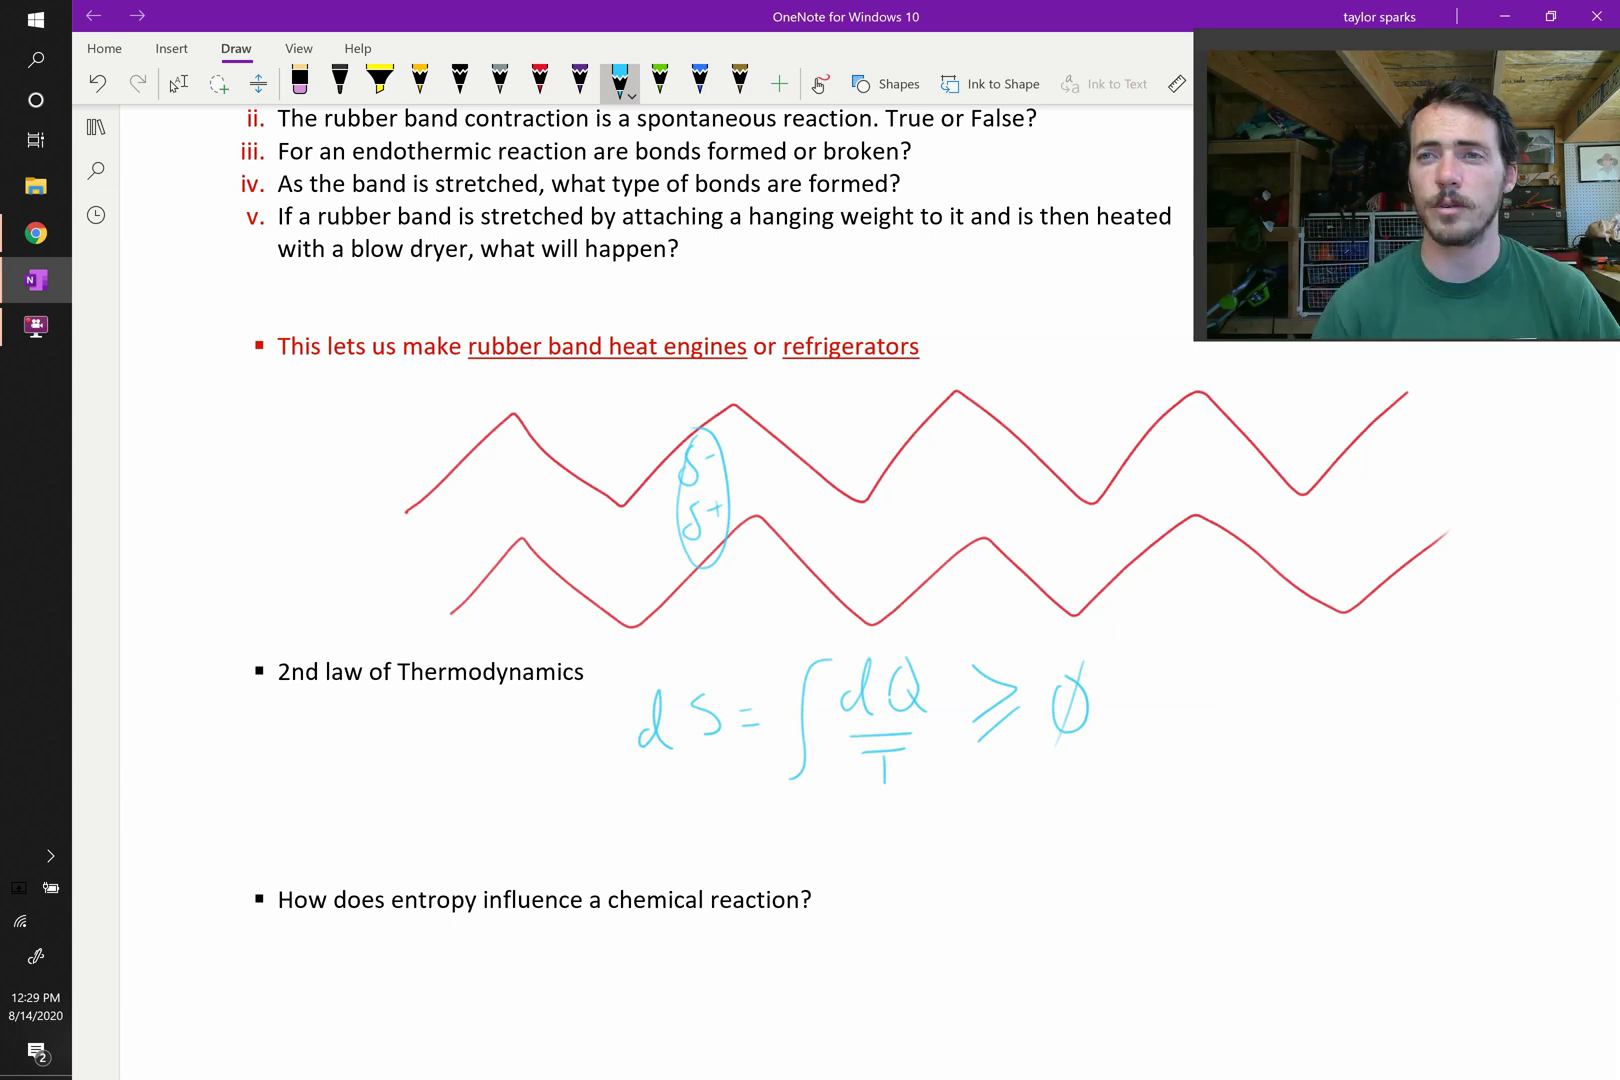
# Handwrite 'wants to increase' in cyan beneath the entropy and chemical reaction question.
pyautogui.press('Escape')
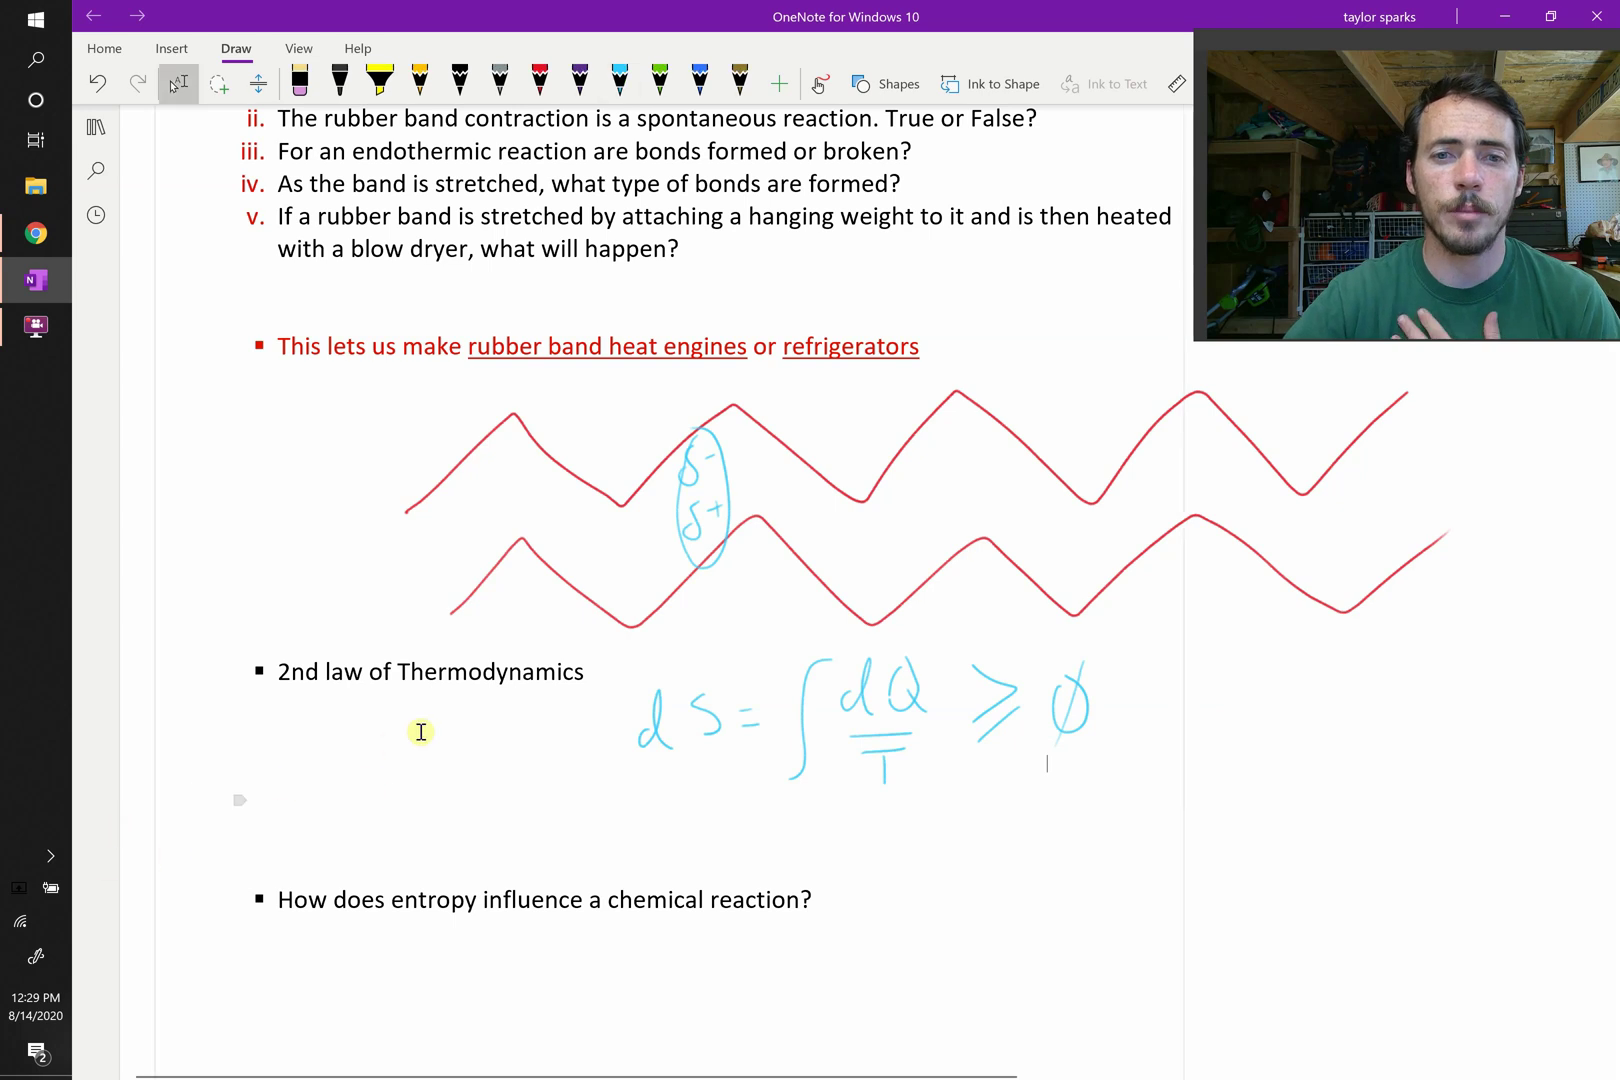
pyautogui.scroll(-3, 421, 732)
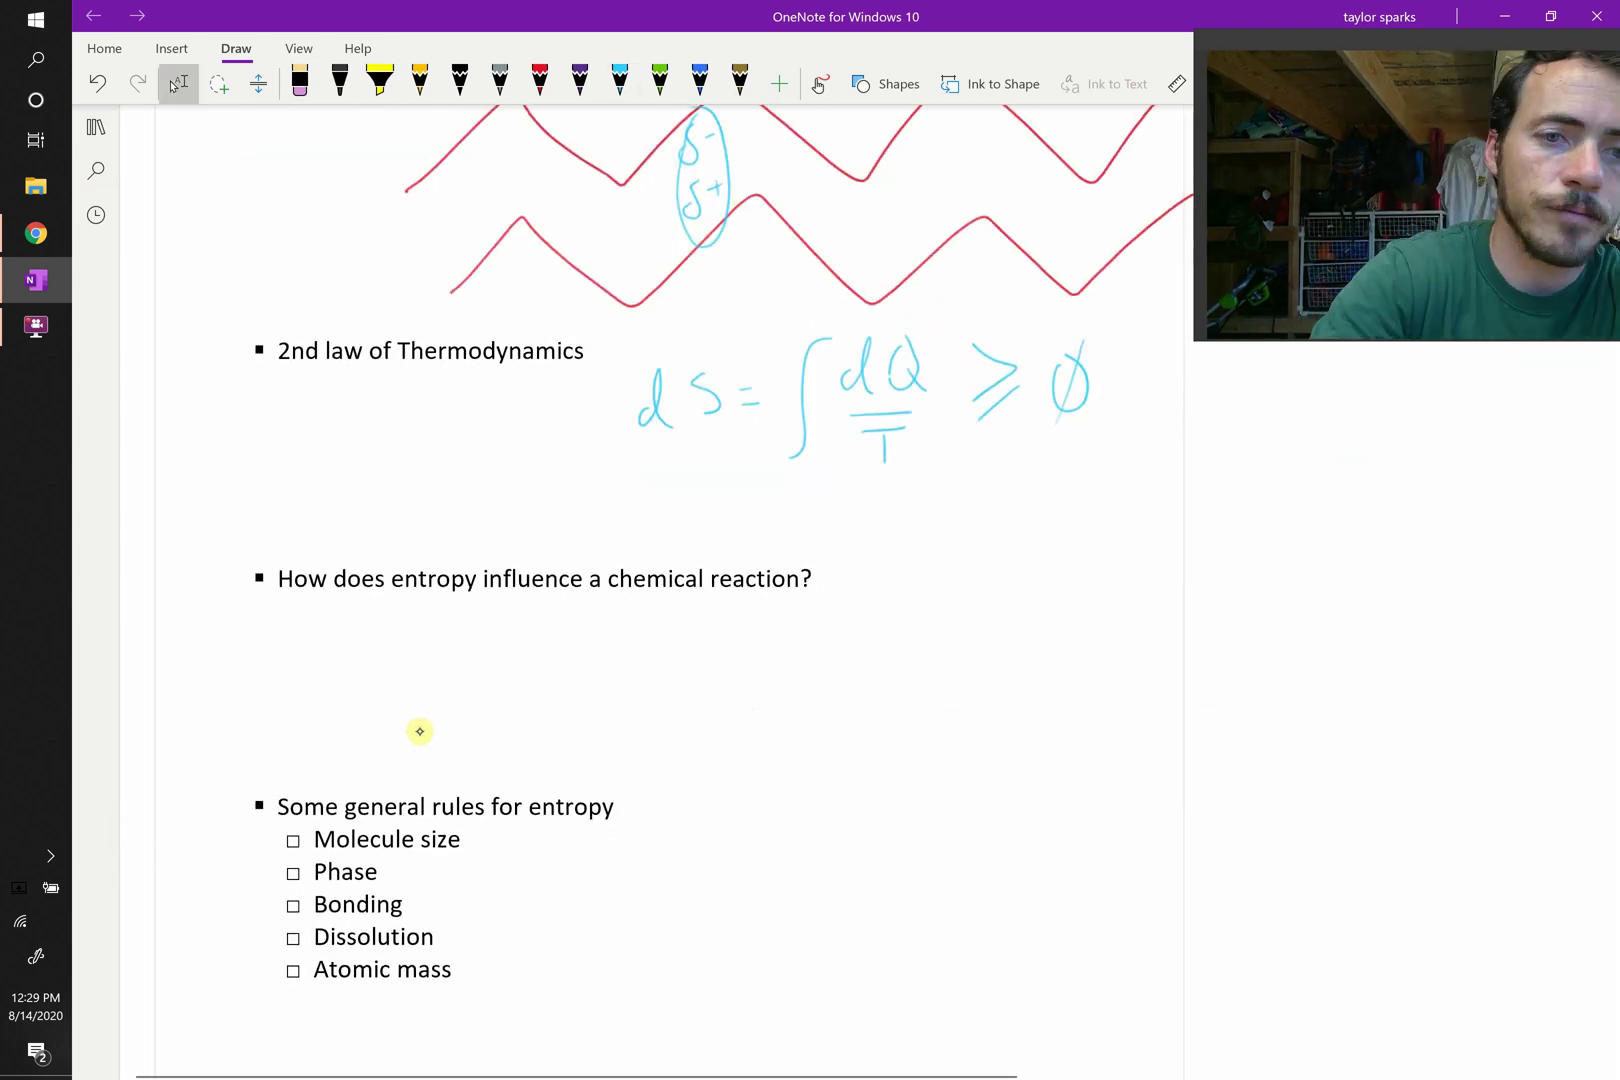
pyautogui.moveTo(382, 662); pyautogui.dragTo(474, 684)
pyautogui.moveTo(492, 635); pyautogui.dragTo(494, 680)
pyautogui.moveTo(484, 655)
pyautogui.mouseDown()
pyautogui.moveTo(502, 652)
pyautogui.moveTo(505, 680)
pyautogui.mouseUp()
pyautogui.moveTo(594, 638); pyautogui.dragTo(594, 648)
pyautogui.moveTo(700, 655)
pyautogui.mouseDown()
pyautogui.moveTo(701, 668)
pyautogui.moveTo(700, 636)
pyautogui.moveTo(735, 668)
pyautogui.mouseUp()
pyautogui.moveTo(750, 657)
pyautogui.mouseDown()
pyautogui.moveTo(752, 670)
pyautogui.moveTo(786, 657)
pyautogui.mouseUp()
pyautogui.moveTo(792, 662); pyautogui.dragTo(836, 669)
pyautogui.moveTo(855, 655)
pyautogui.mouseDown()
pyautogui.moveTo(845, 670)
pyautogui.moveTo(886, 668)
pyautogui.mouseUp()
pyautogui.click(873, 659)
pyautogui.moveTo(592, 624)
pyautogui.mouseDown()
pyautogui.moveTo(600, 668)
pyautogui.moveTo(612, 641)
pyautogui.mouseUp()
pyautogui.moveTo(630, 650); pyautogui.dragTo(628, 652)
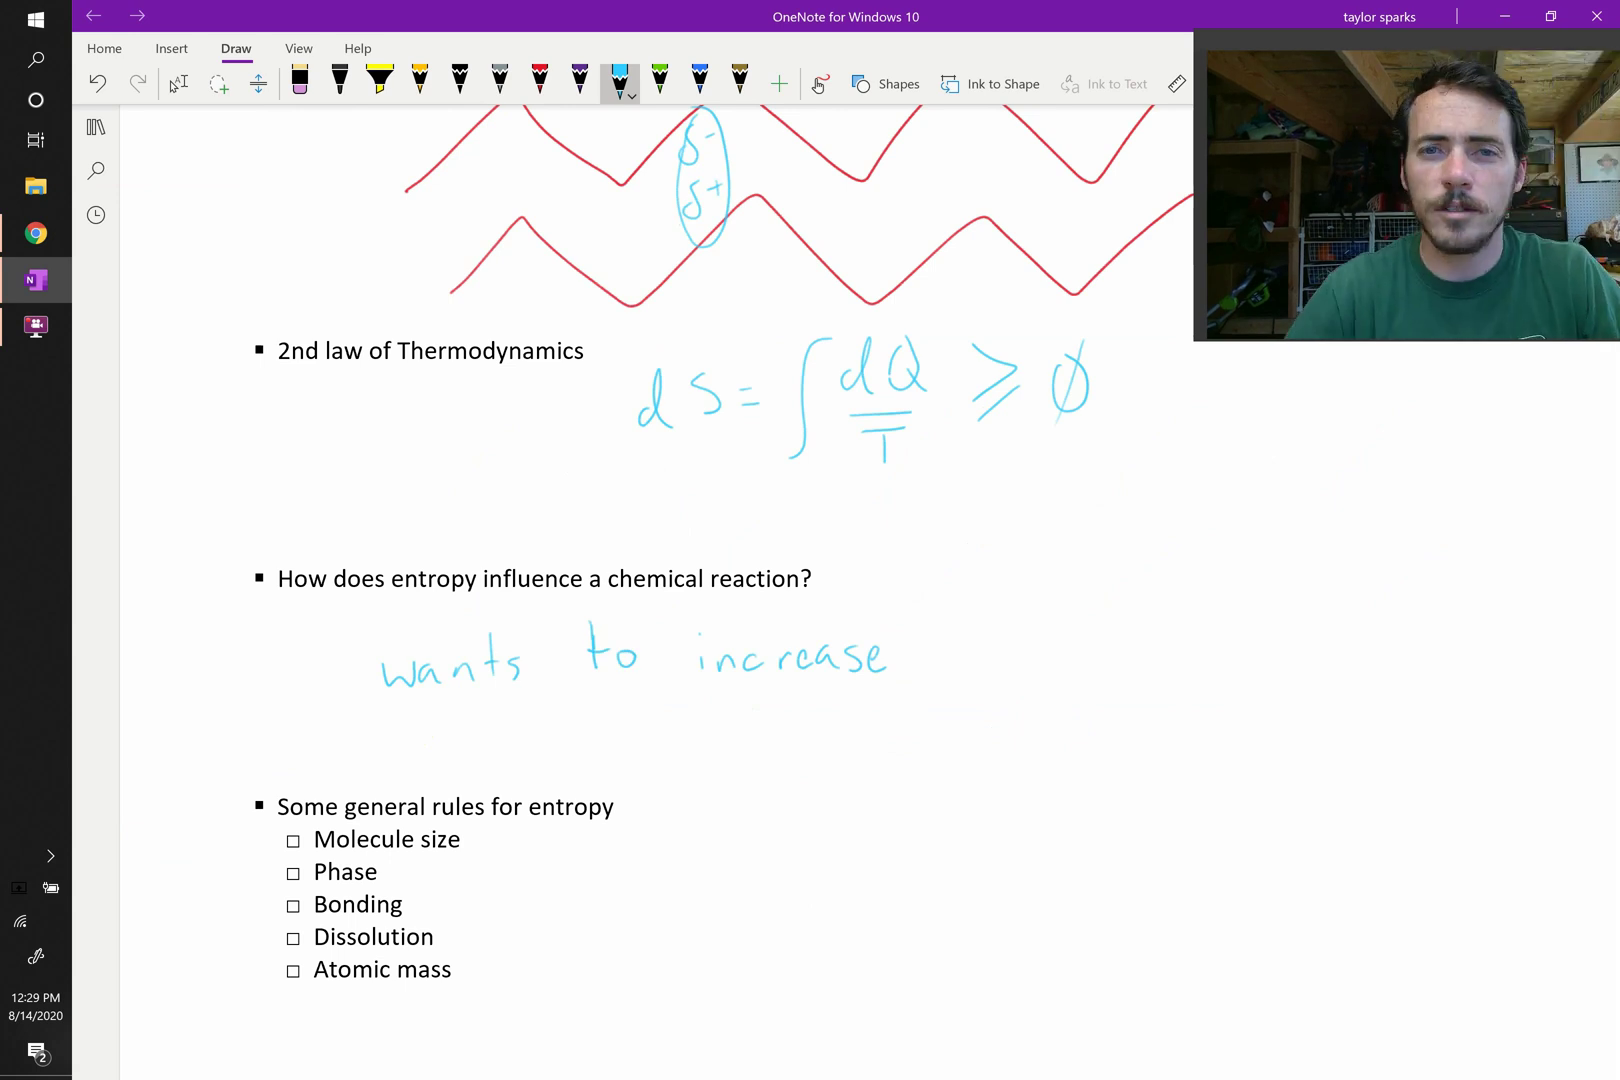
pyautogui.scroll(-1, 526, 800)
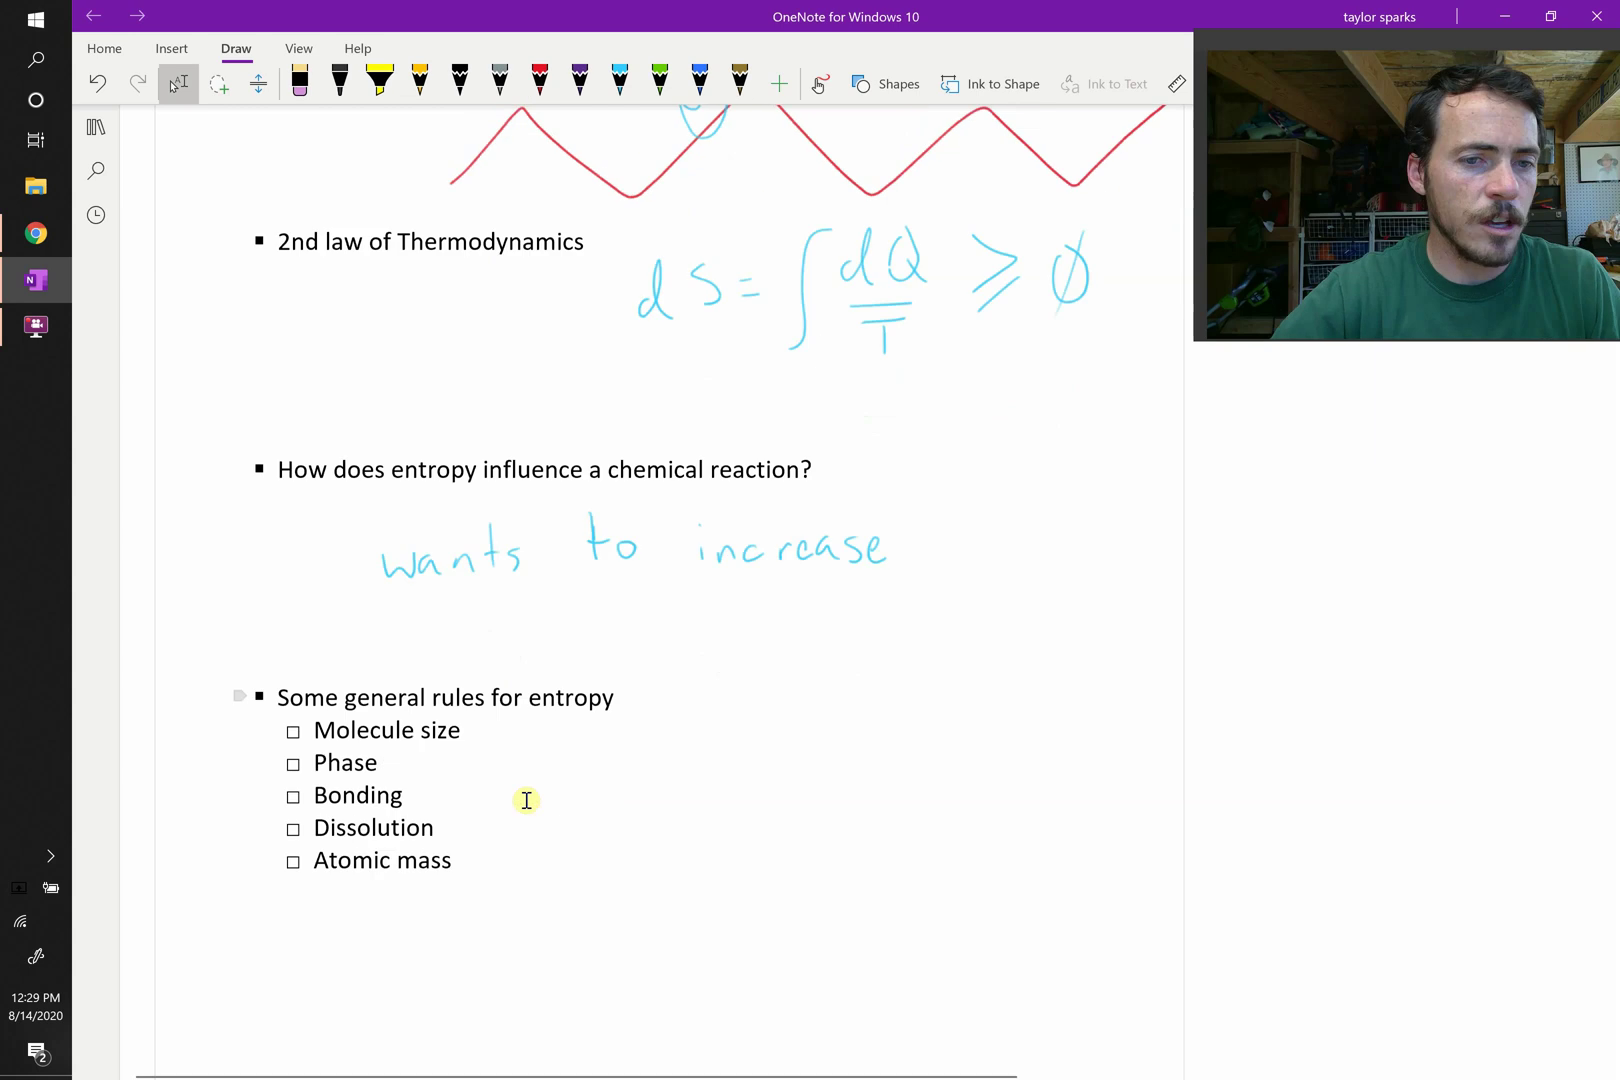
pyautogui.click(465, 686)
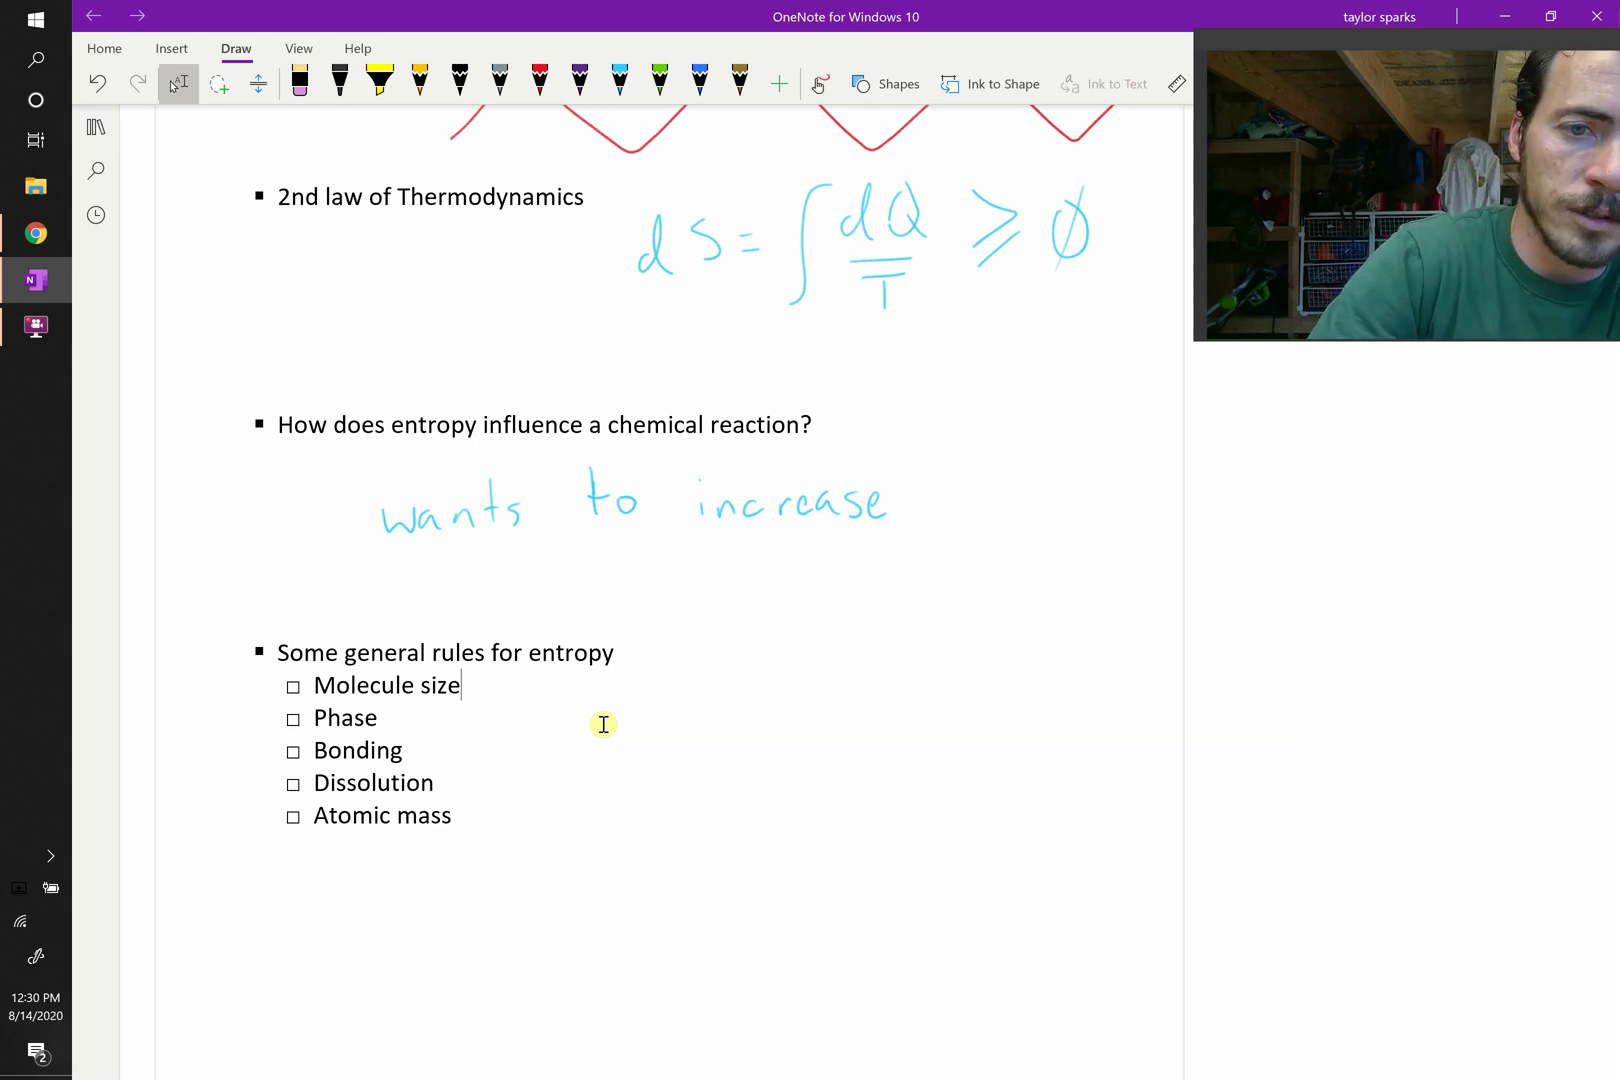
# Handwrite 'large molecule, higher S' in light blue beside the general entropy rules heading.
pyautogui.click(620, 80)
pyautogui.moveTo(674, 645)
pyautogui.mouseDown()
pyautogui.moveTo(674, 672)
pyautogui.moveTo(699, 671)
pyautogui.mouseUp()
pyautogui.moveTo(705, 672)
pyautogui.mouseDown()
pyautogui.moveTo(716, 652)
pyautogui.moveTo(732, 691)
pyautogui.moveTo(762, 650)
pyautogui.moveTo(906, 657)
pyautogui.mouseUp()
pyautogui.moveTo(913, 645); pyautogui.dragTo(1049, 654)
pyautogui.moveTo(1064, 644); pyautogui.dragTo(1078, 678)
pyautogui.moveTo(1101, 612)
pyautogui.mouseDown()
pyautogui.moveTo(1108, 663)
pyautogui.moveTo(1225, 618)
pyautogui.moveTo(1199, 648)
pyautogui.mouseUp()
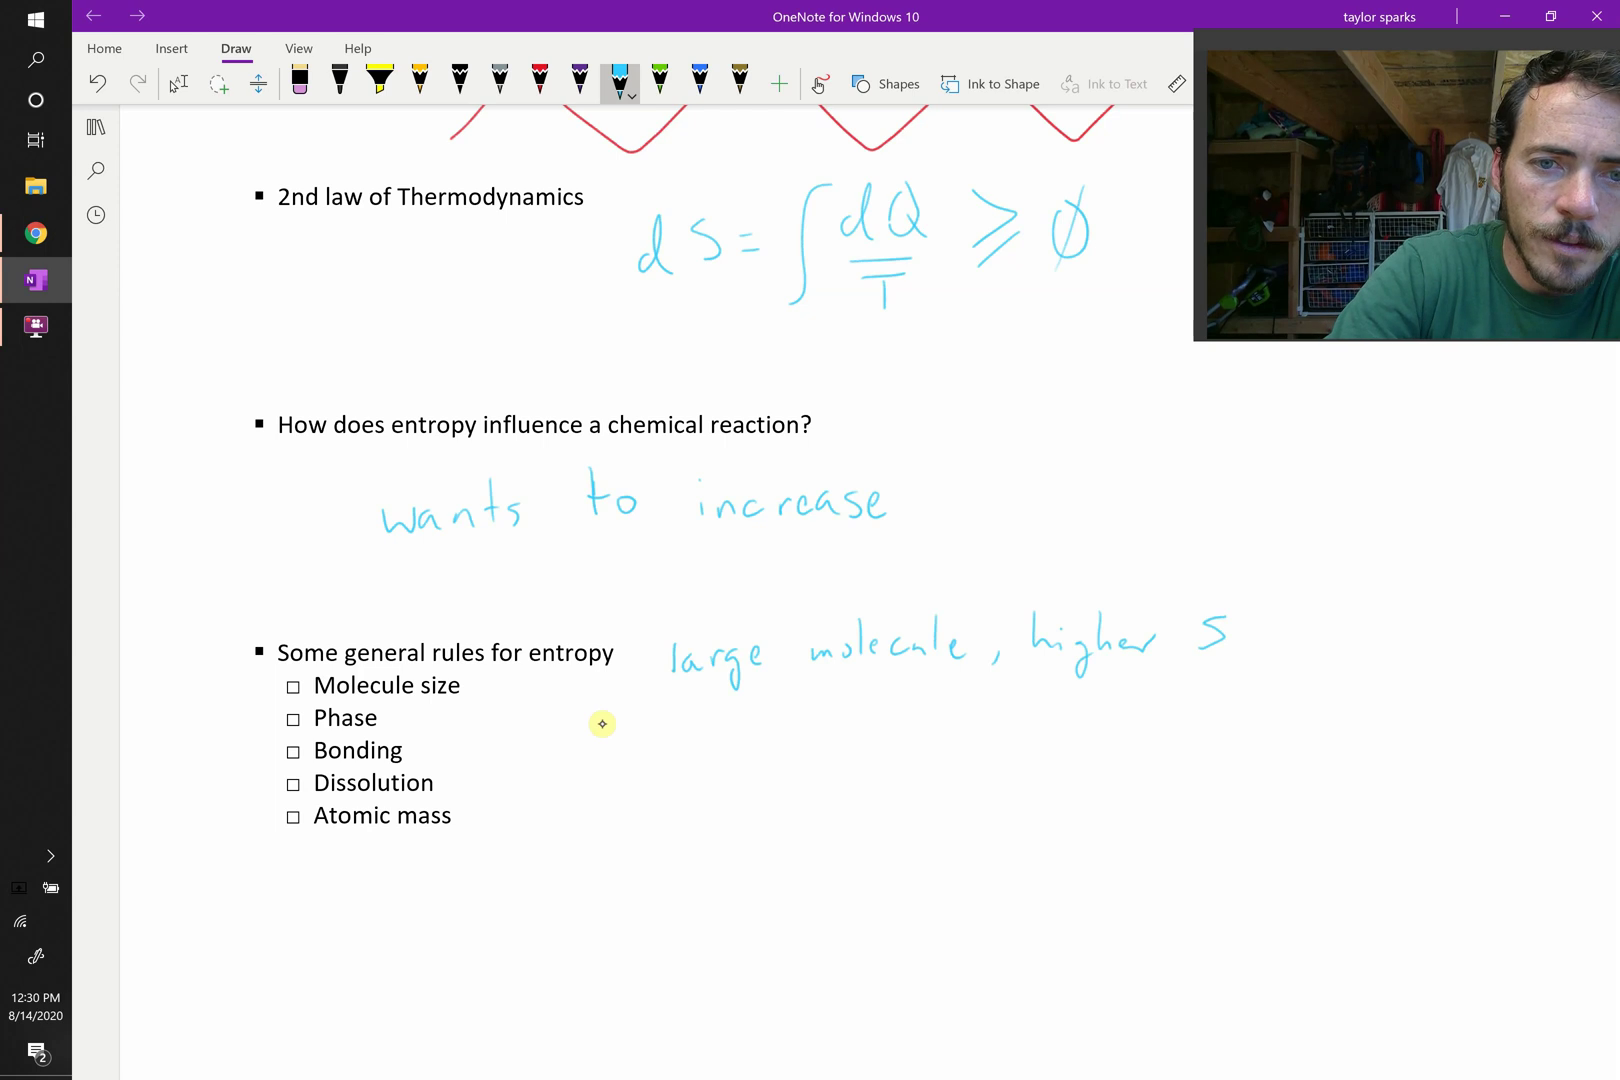
# Write 'Sg > SL > Ss' below that note, ranking gas, liquid and solid entropy.
pyautogui.moveTo(666, 690)
pyautogui.mouseDown()
pyautogui.moveTo(647, 728)
pyautogui.moveTo(681, 724)
pyautogui.moveTo(676, 752)
pyautogui.mouseUp()
pyautogui.moveTo(811, 686)
pyautogui.mouseDown()
pyautogui.moveTo(792, 717)
pyautogui.moveTo(830, 732)
pyautogui.mouseUp()
pyautogui.moveTo(954, 689)
pyautogui.mouseDown()
pyautogui.moveTo(937, 718)
pyautogui.moveTo(965, 735)
pyautogui.mouseUp()
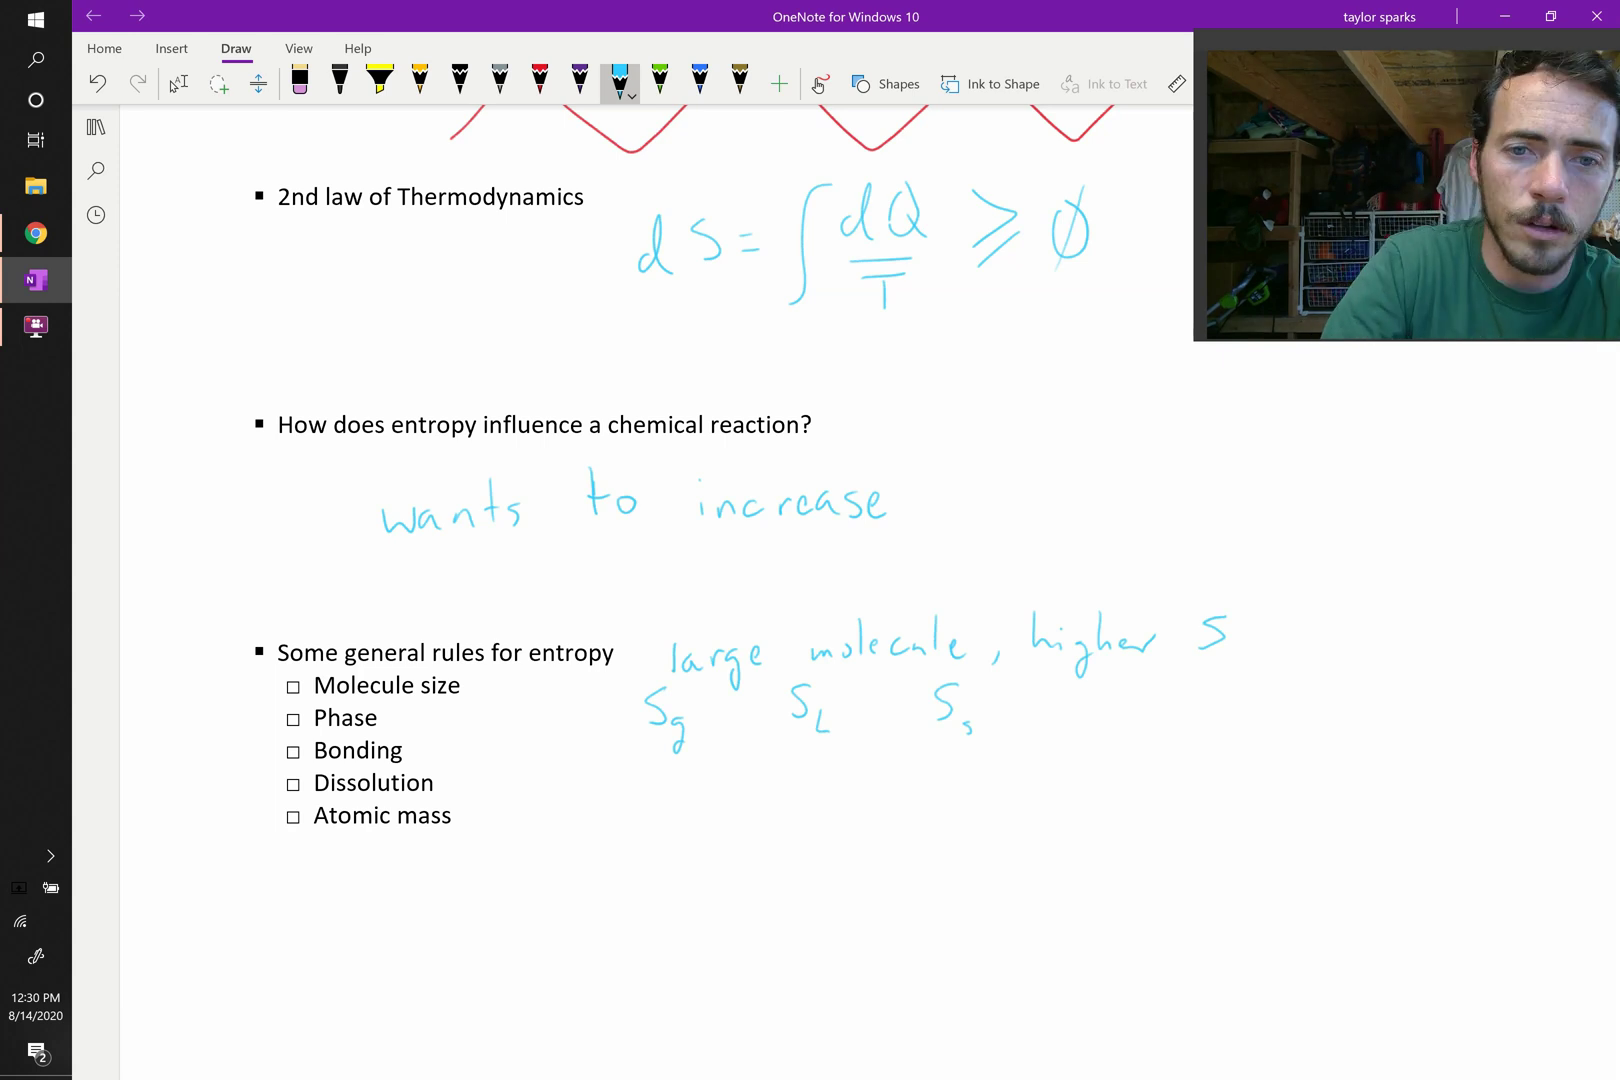
pyautogui.moveTo(722, 690); pyautogui.dragTo(722, 734)
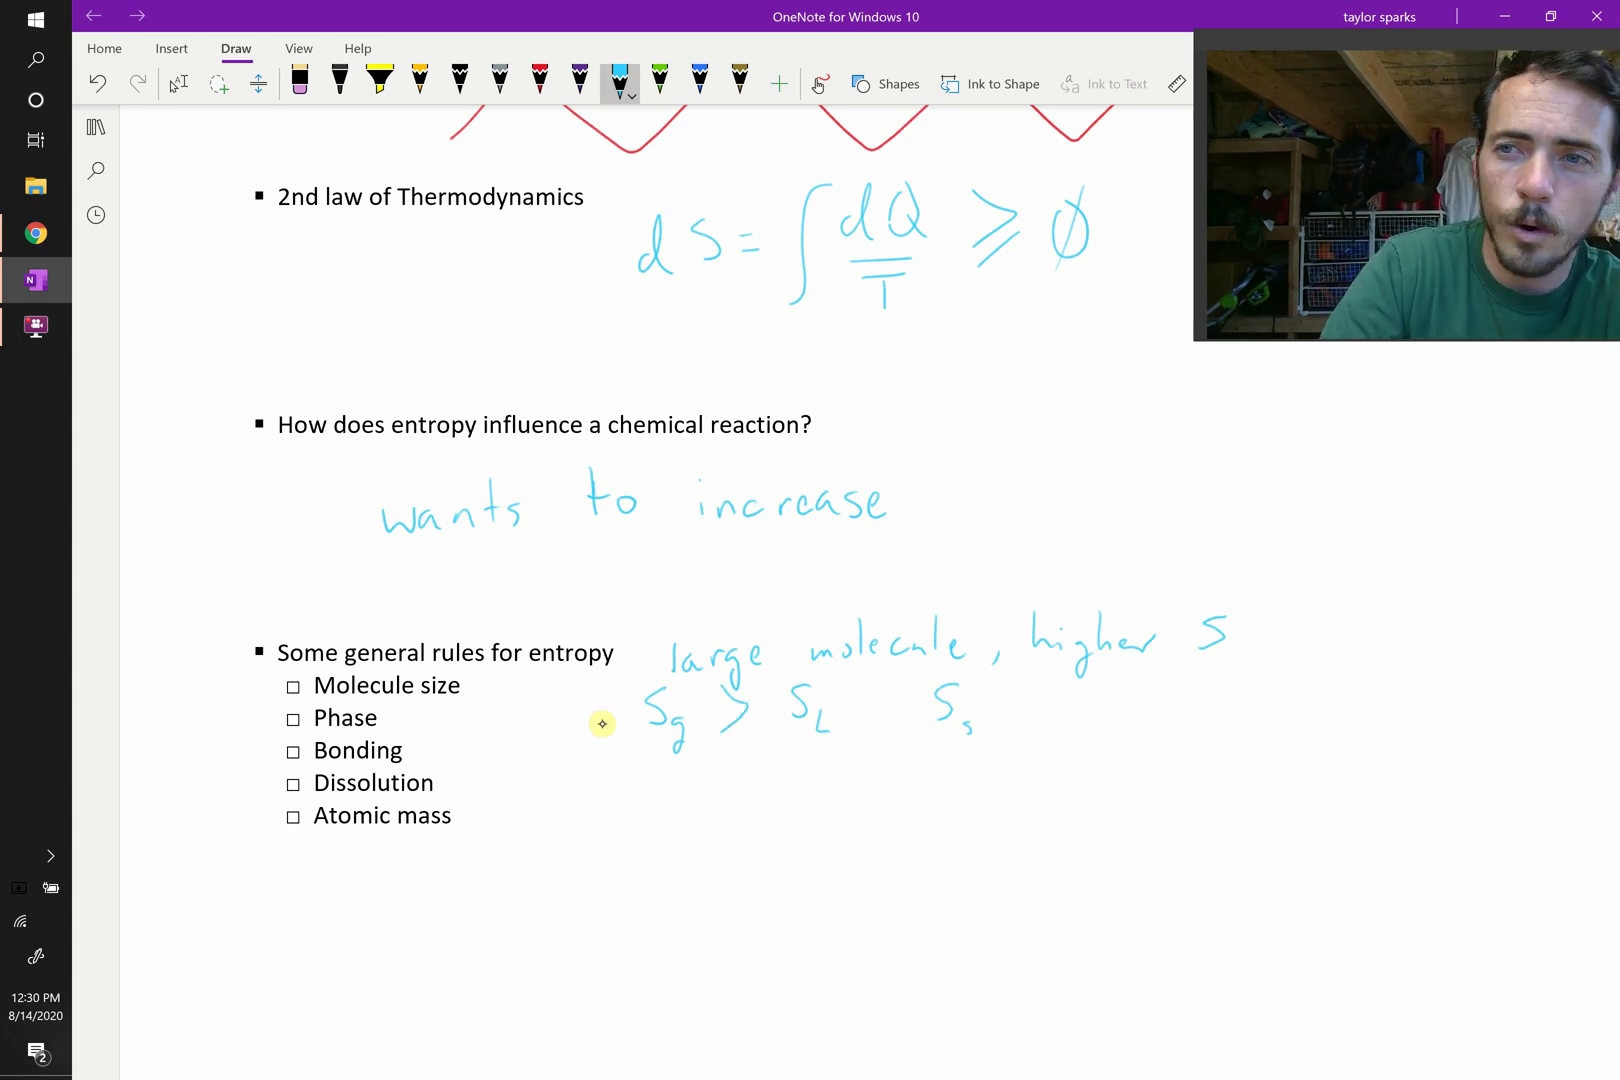
pyautogui.moveTo(868, 680); pyautogui.dragTo(878, 734)
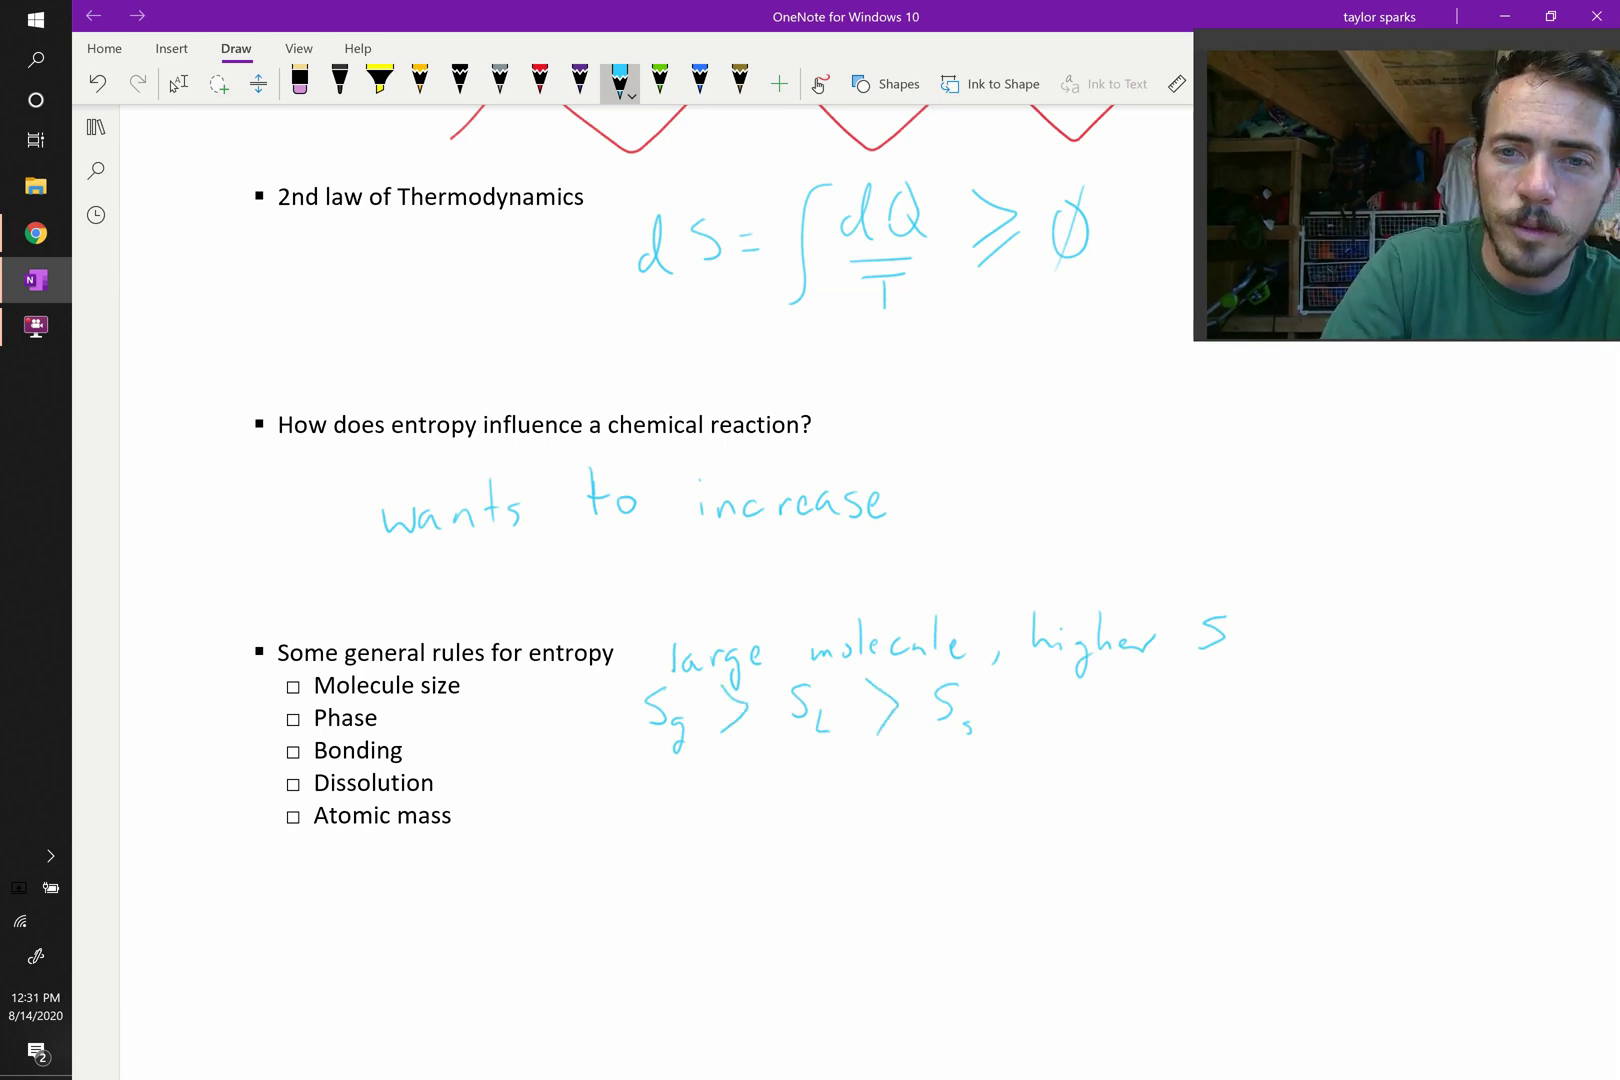